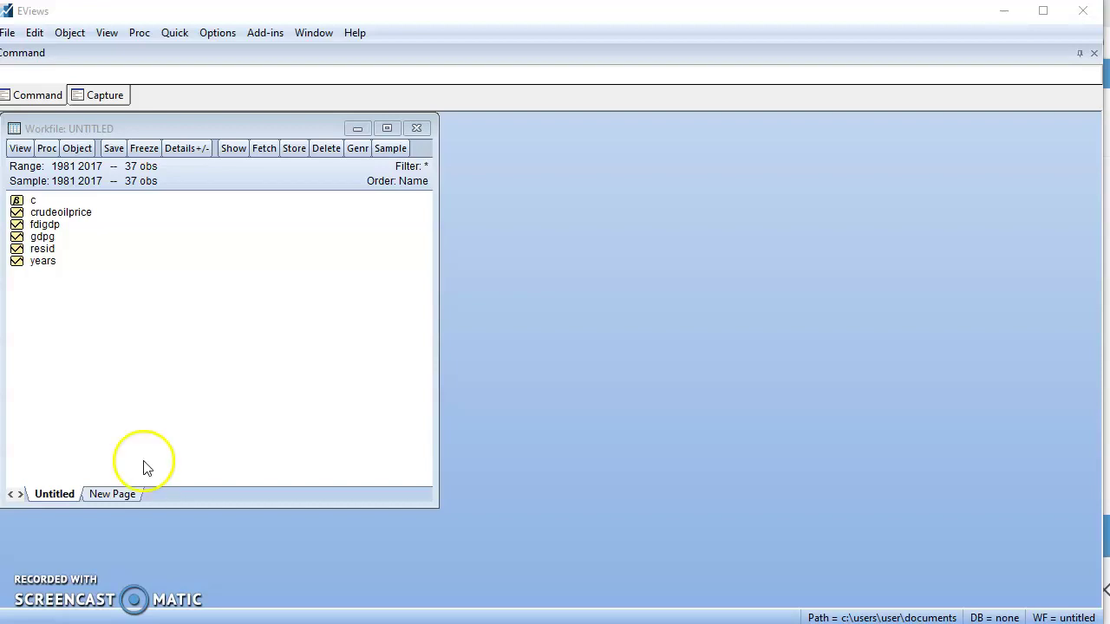
Open the series gdpg, fdigdp and crudeoilprice together as an equation, selecting gdpg first as the dependent variable.
click(45, 237)
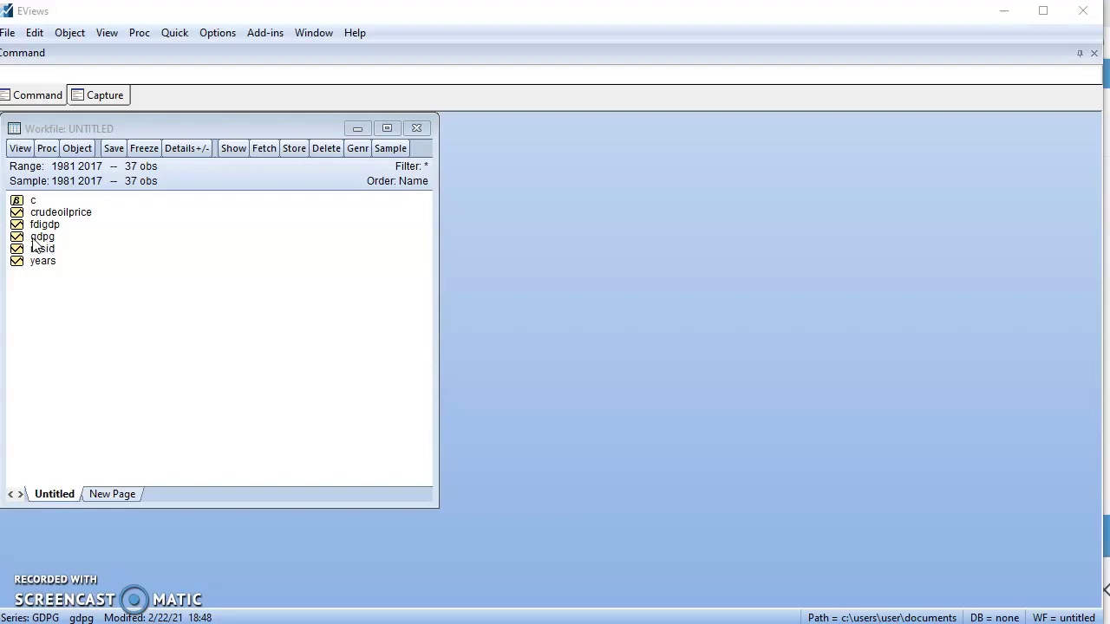
click(39, 238)
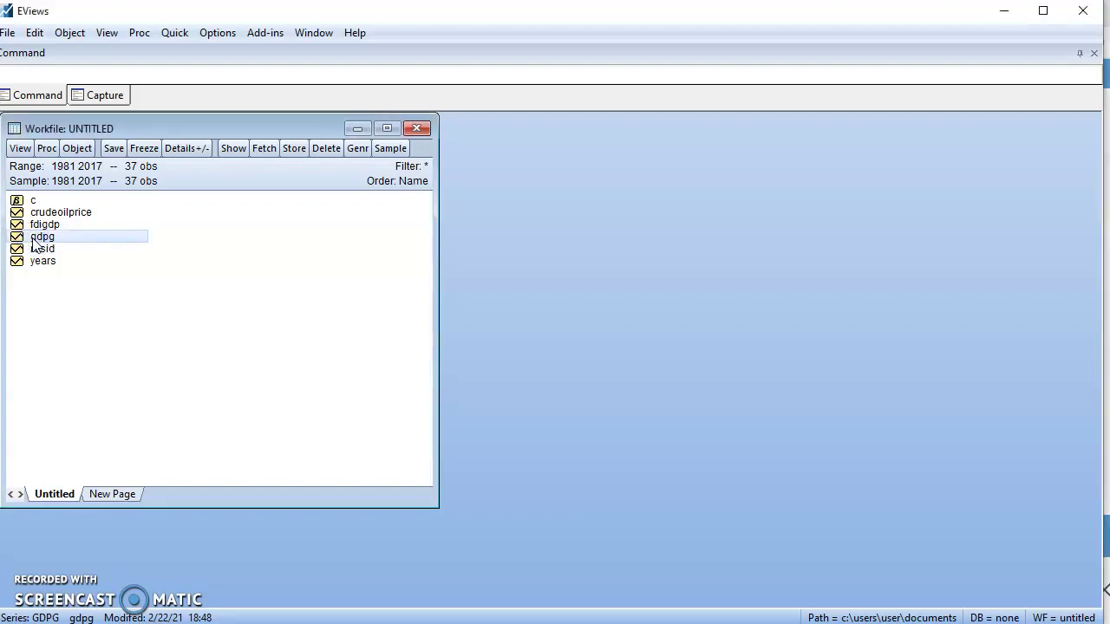
ctrl+click(26, 223)
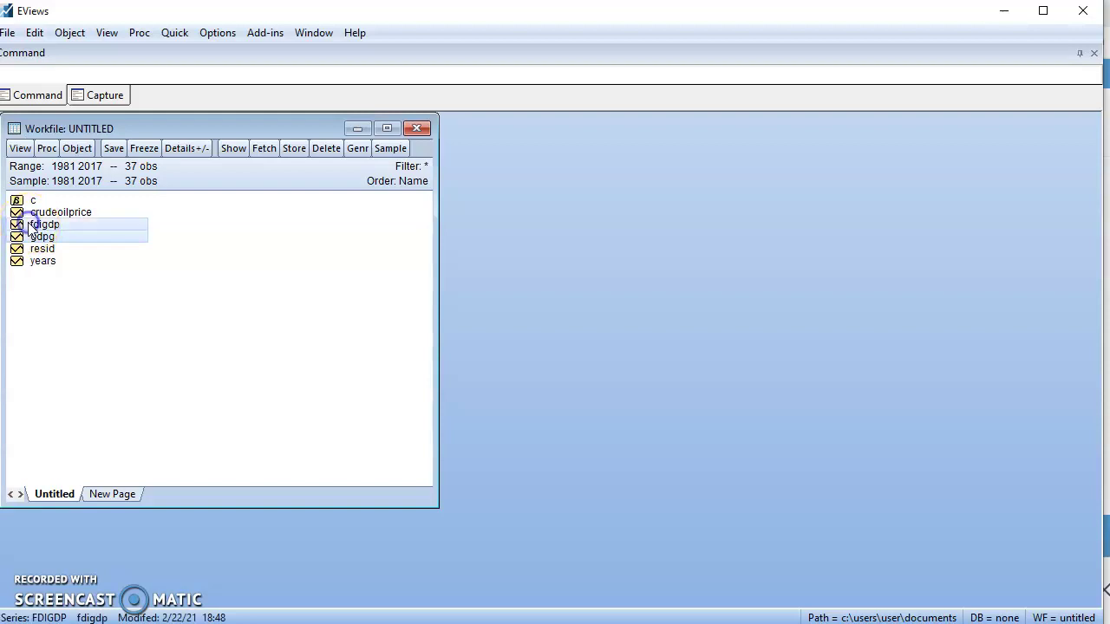
ctrl+click(26, 213)
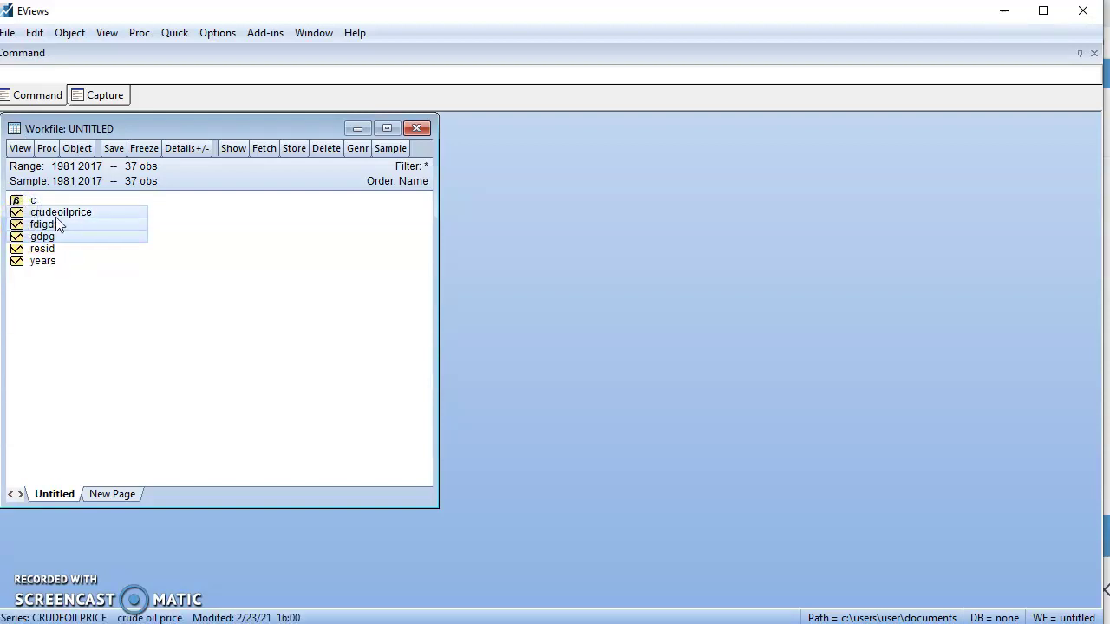
right_click(57, 224)
mouse_move(148, 228)
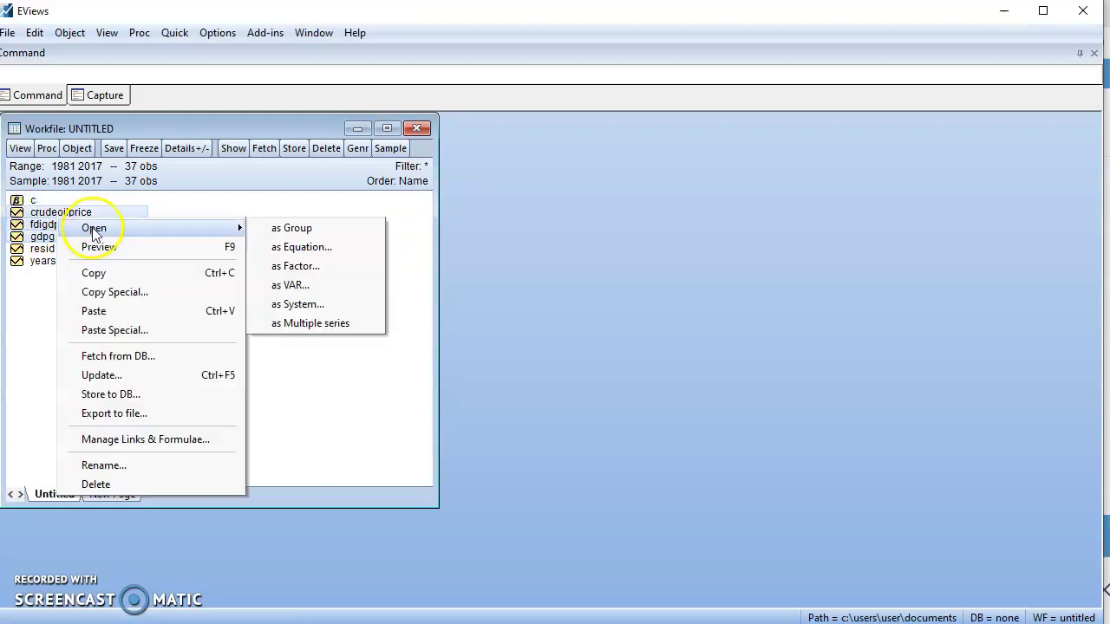
click(304, 248)
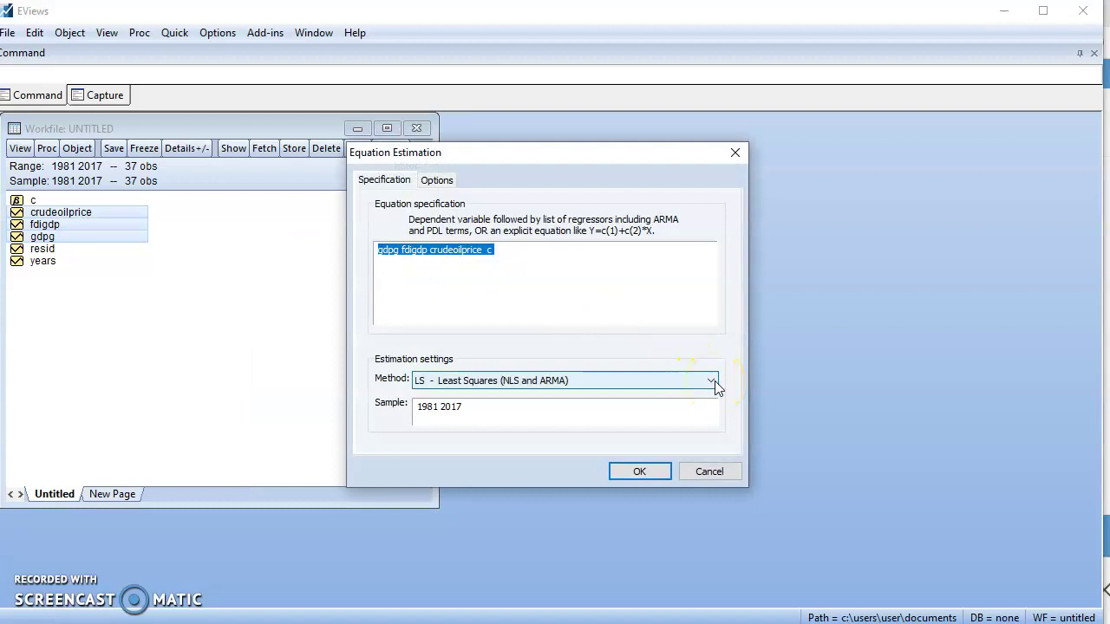
Estimate the equation with the ARDL - Auto-regressive Distributed Lag Models method, keeping the default lag settings.
click(712, 382)
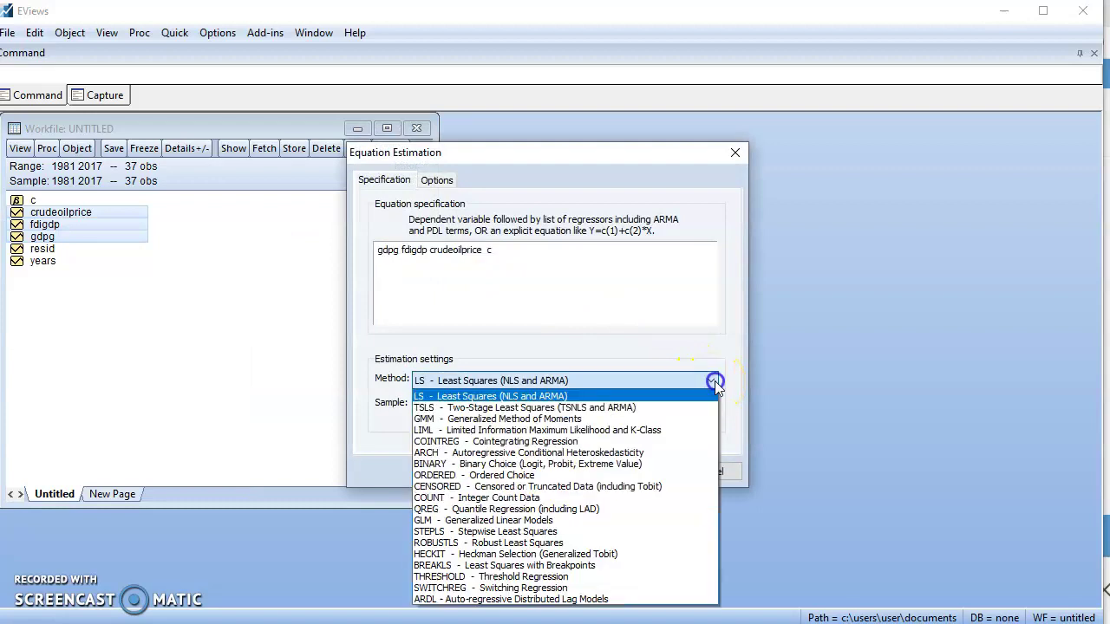
click(576, 602)
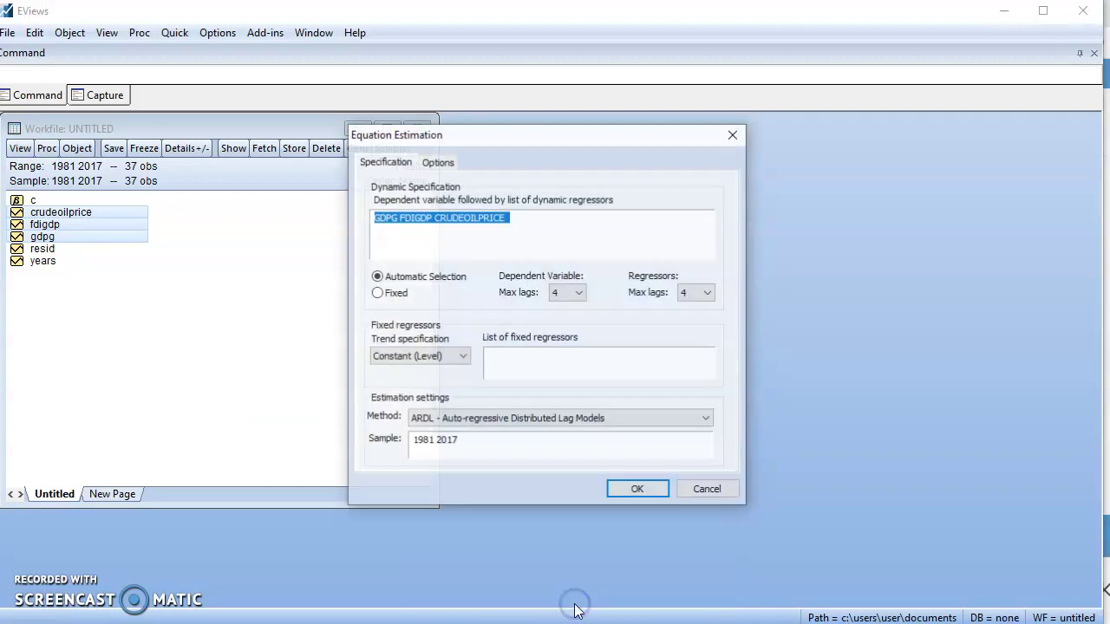
click(632, 490)
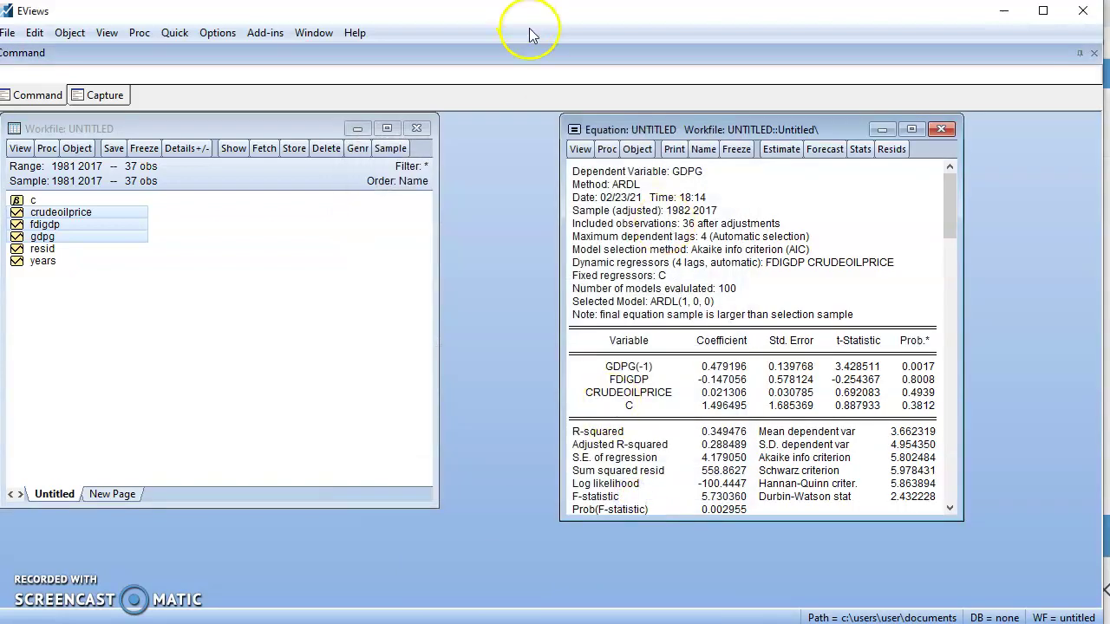
Run the Bounds Test from the coefficient diagnostics of the ARDL equation.
click(583, 151)
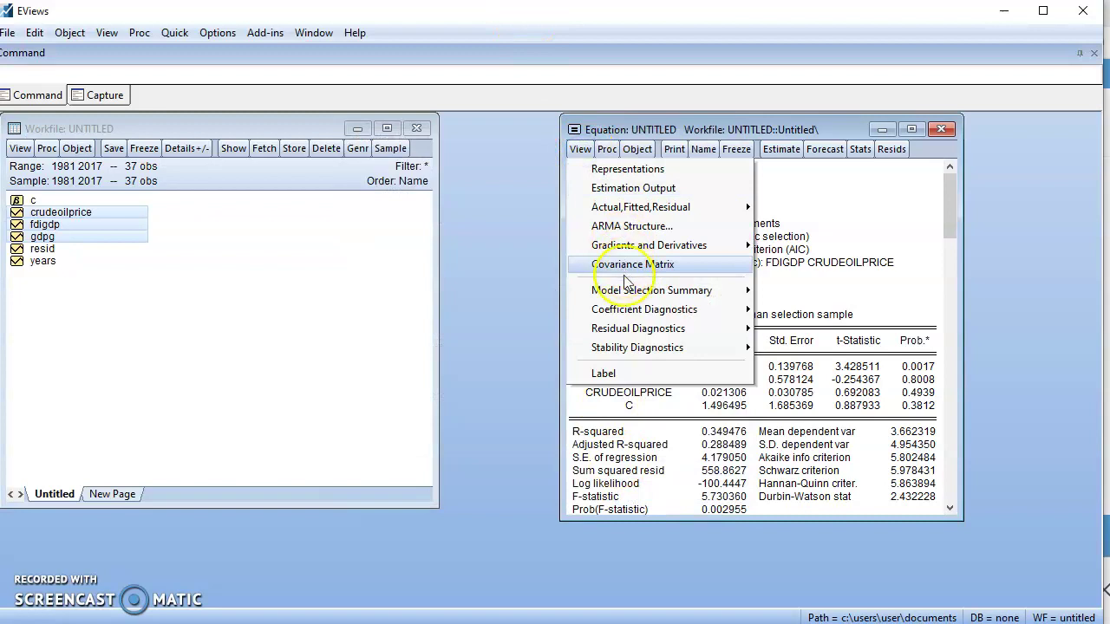
mouse_move(634, 314)
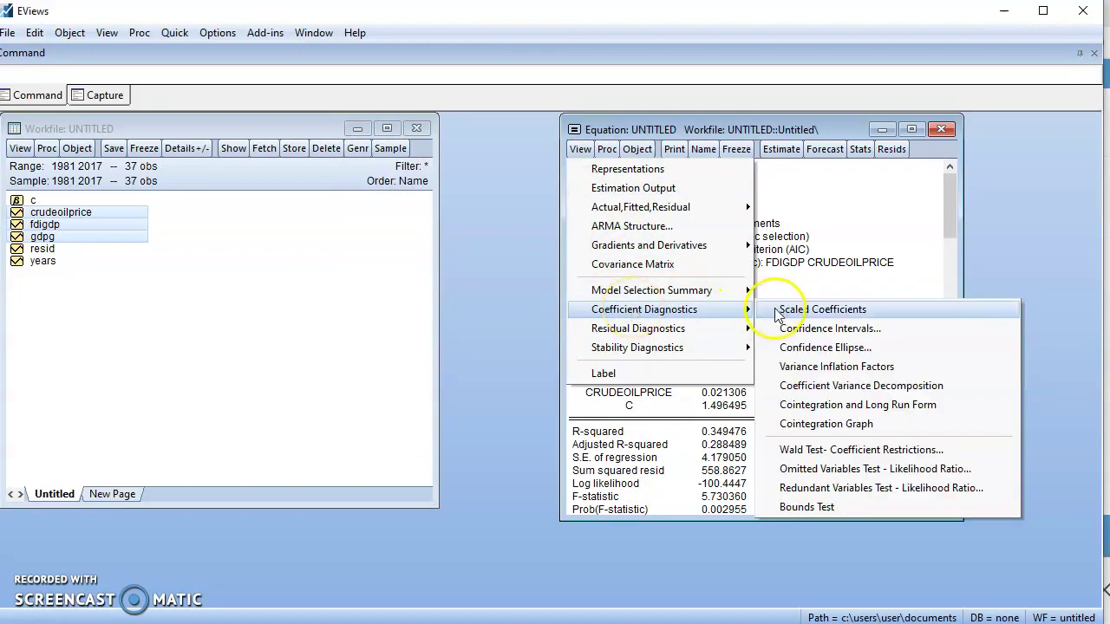
click(797, 508)
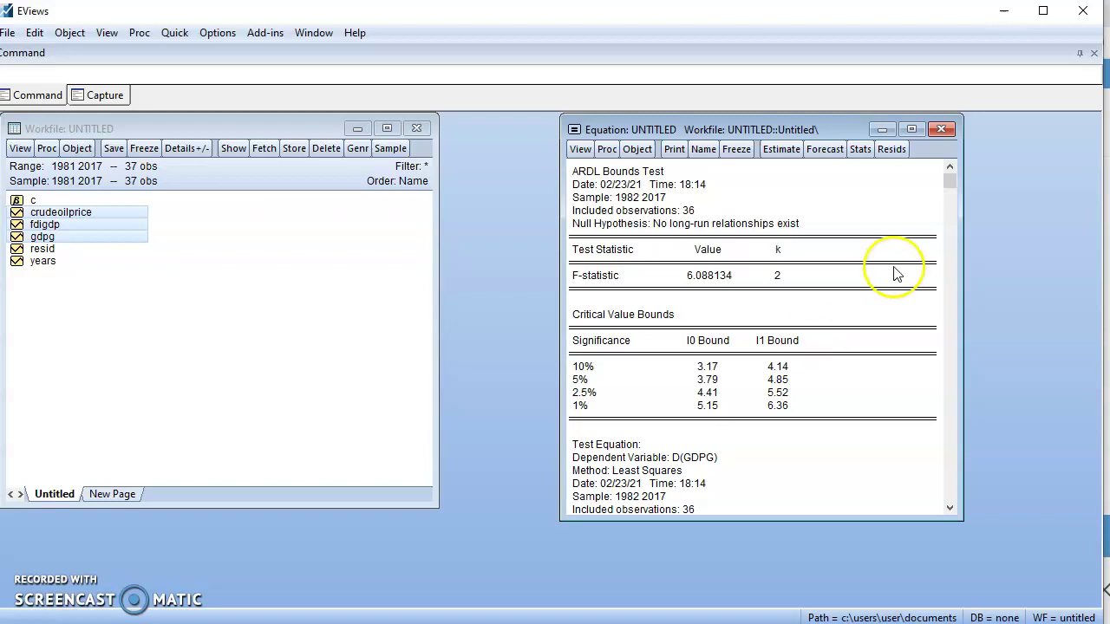
Close the bounds test window and delete the untitled equation.
click(942, 132)
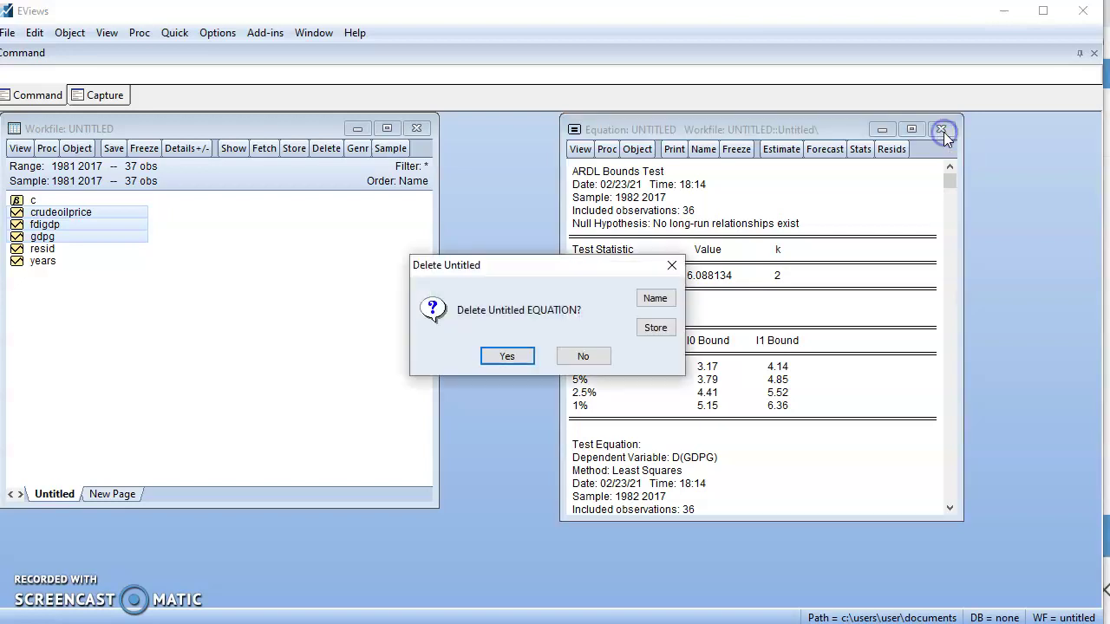
click(508, 364)
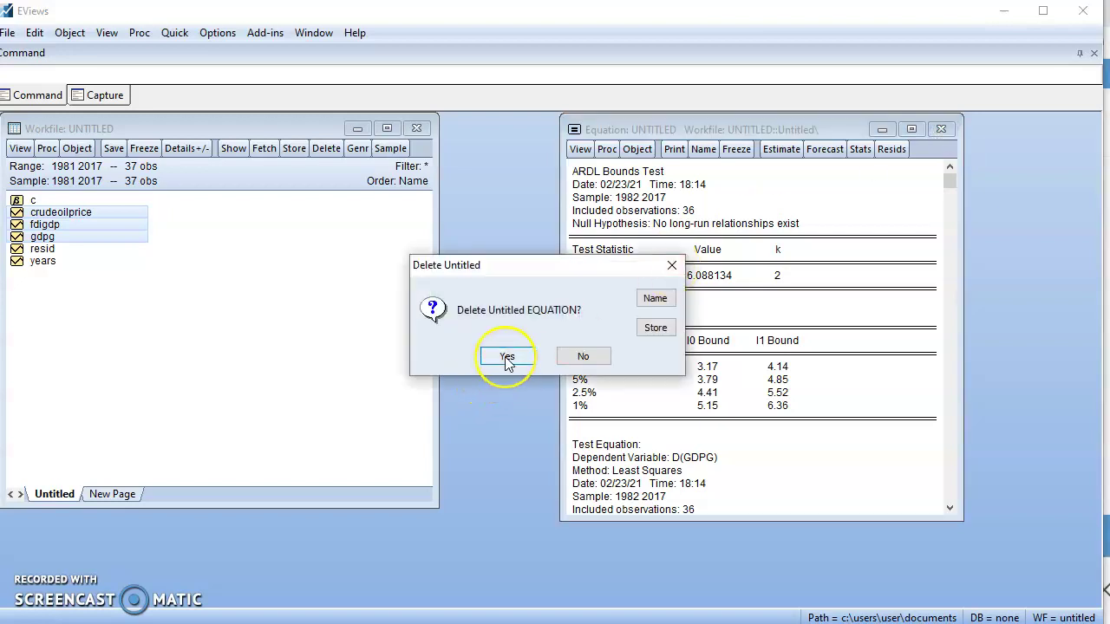
click(508, 361)
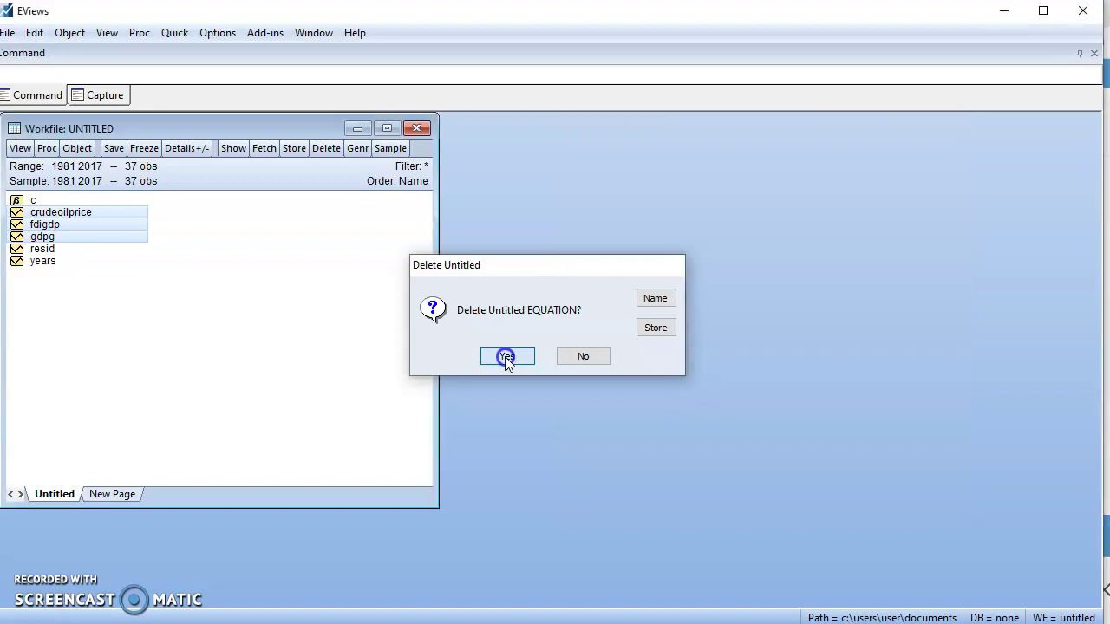
Open the selected gdpg, fdigdp and crudeoilprice series as a group and enlarge the group window upward.
right_click(59, 225)
mouse_move(104, 234)
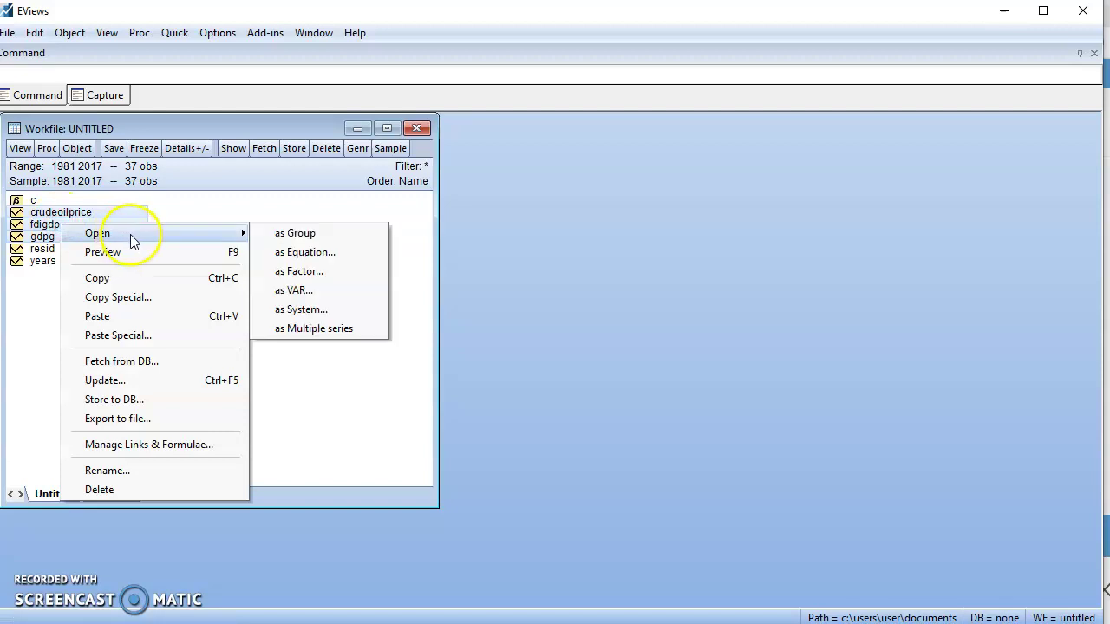
click(293, 232)
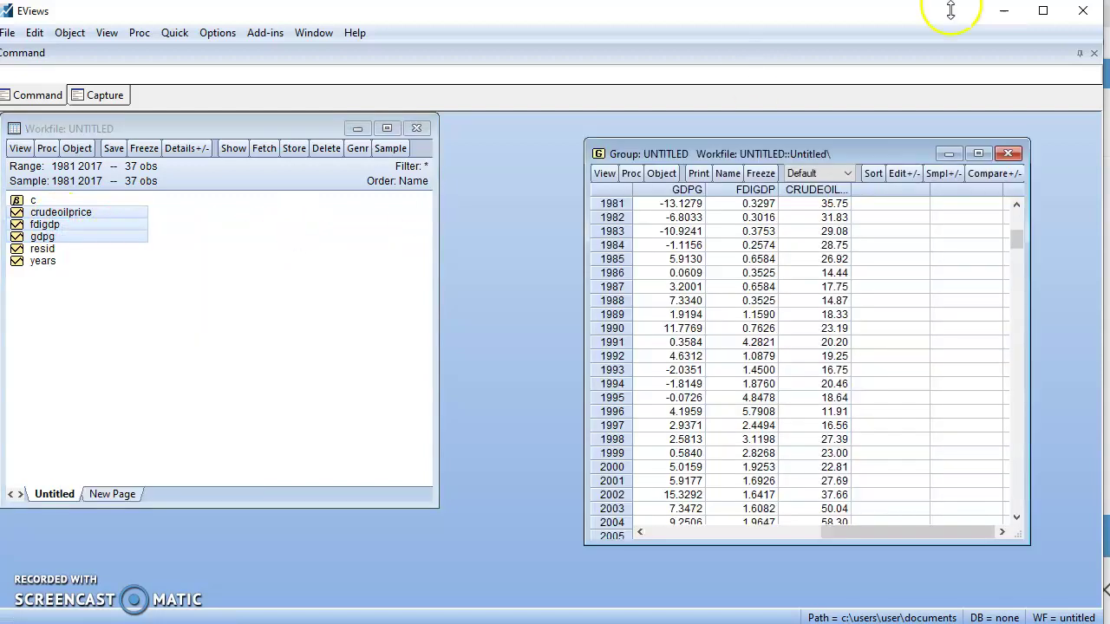
drag(850, 144, 704, 116)
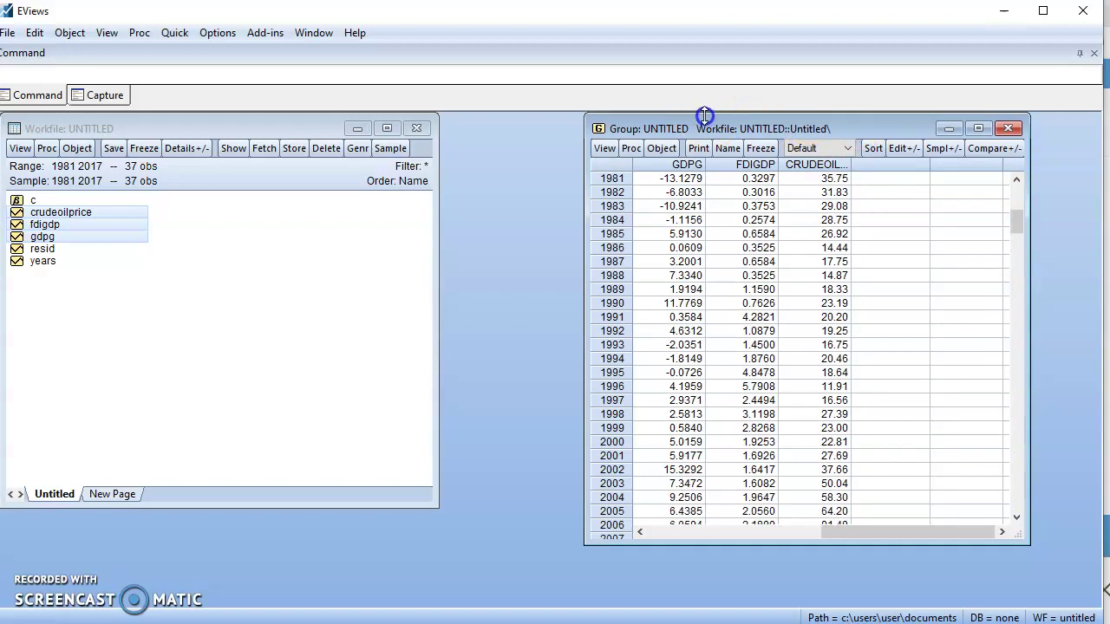
Run a Johansen System Cointegration Test on the group with intercept (no trend) in CE and test VAR and lag intervals 1 1.
click(602, 148)
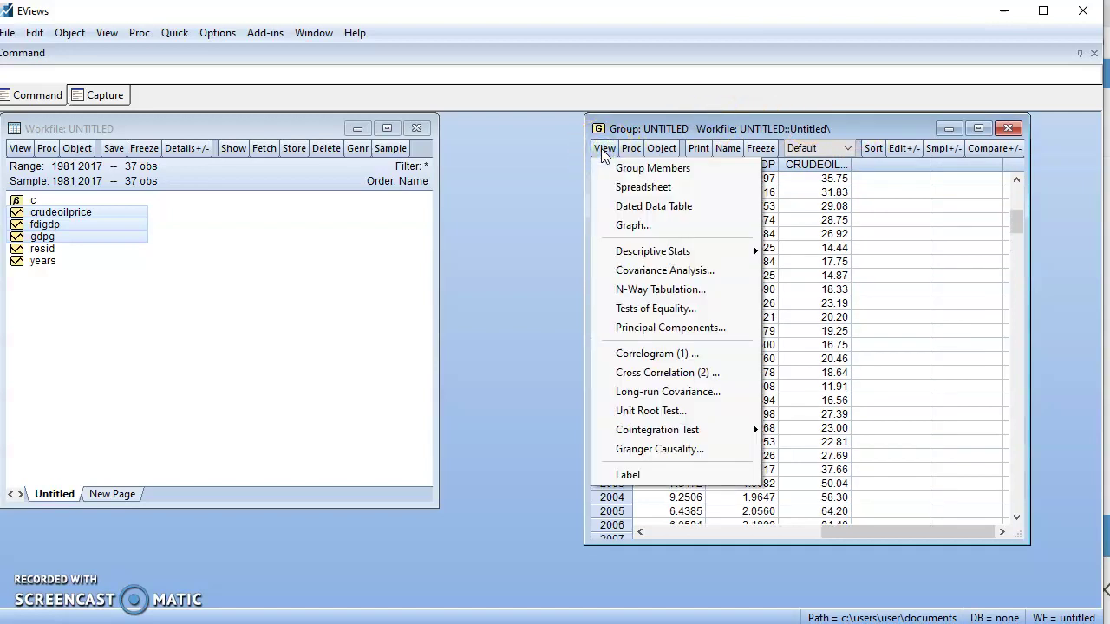
click(669, 432)
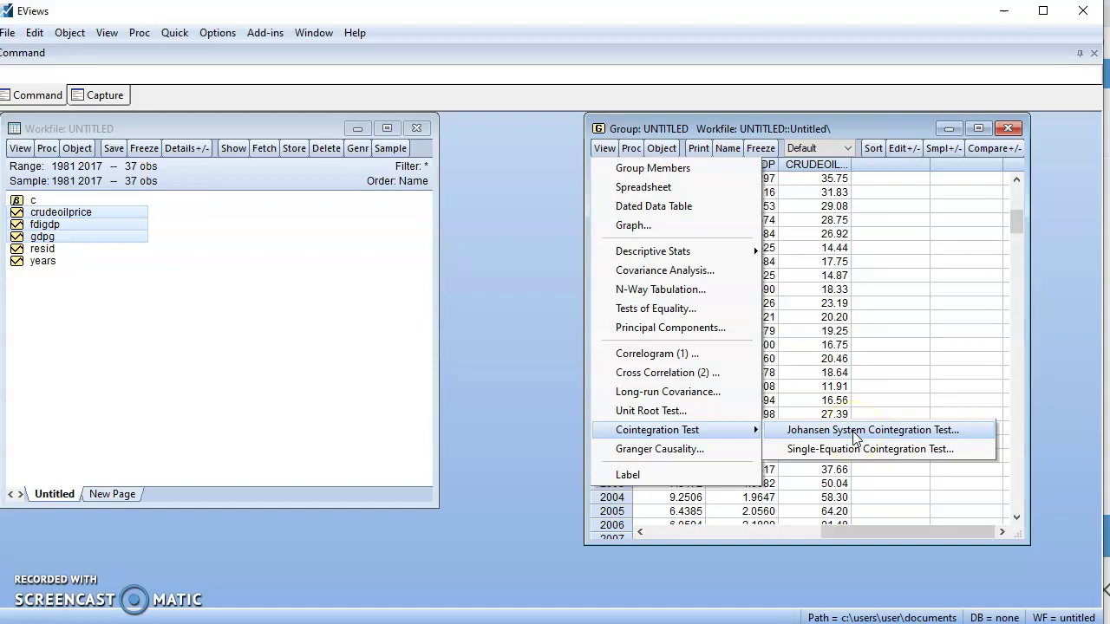
click(854, 431)
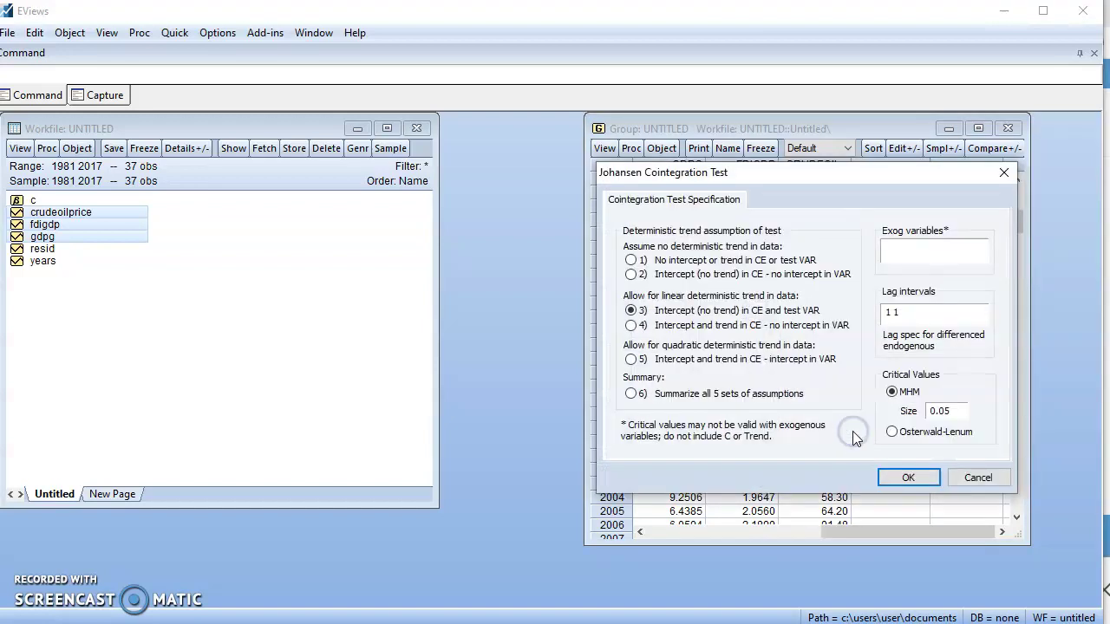
click(904, 479)
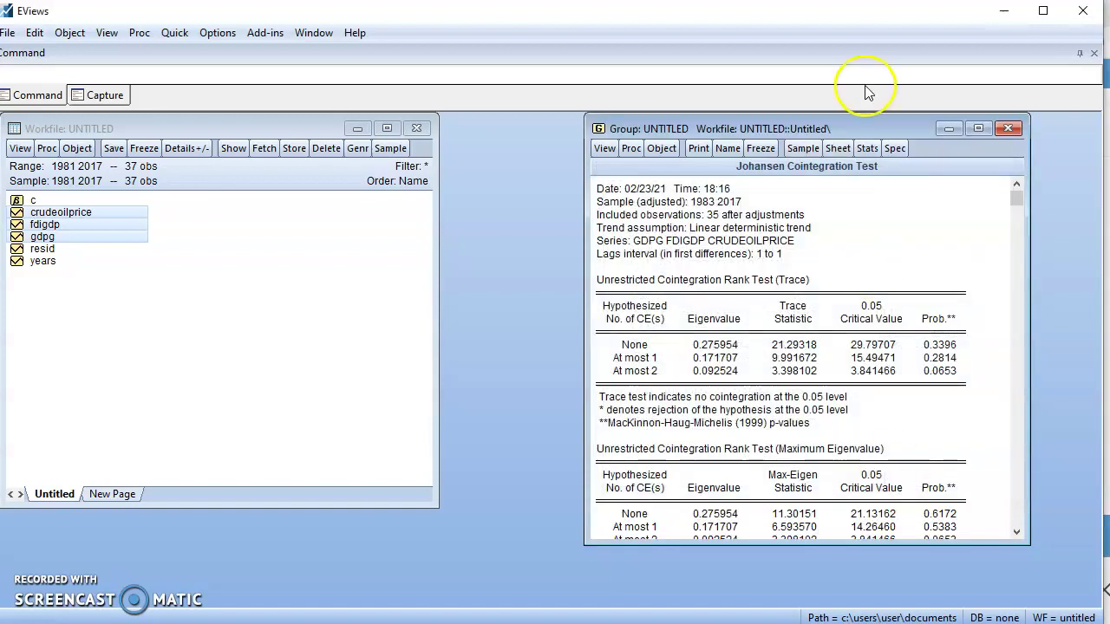
drag(866, 132, 789, 111)
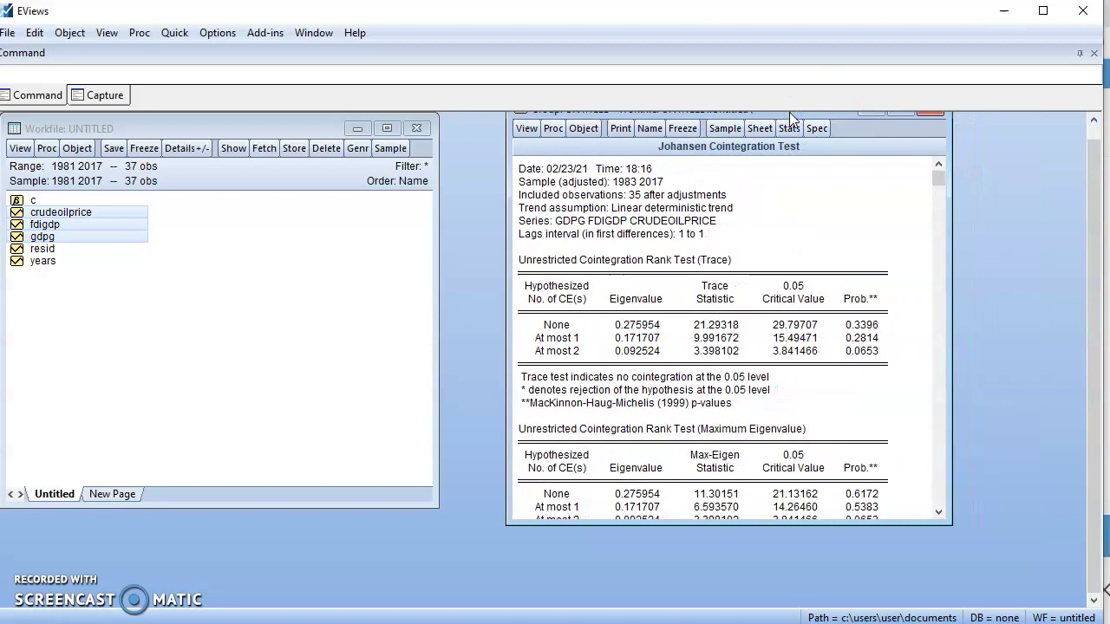
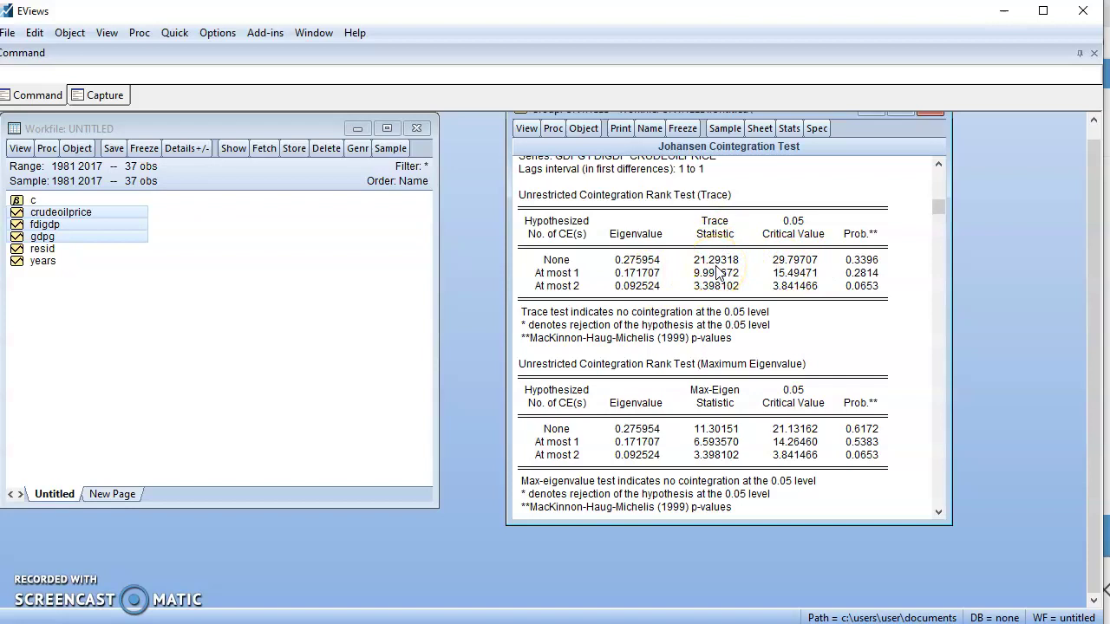
Close the Johansen test window, delete the untitled group, and clear the series selection in the workfile.
click(938, 205)
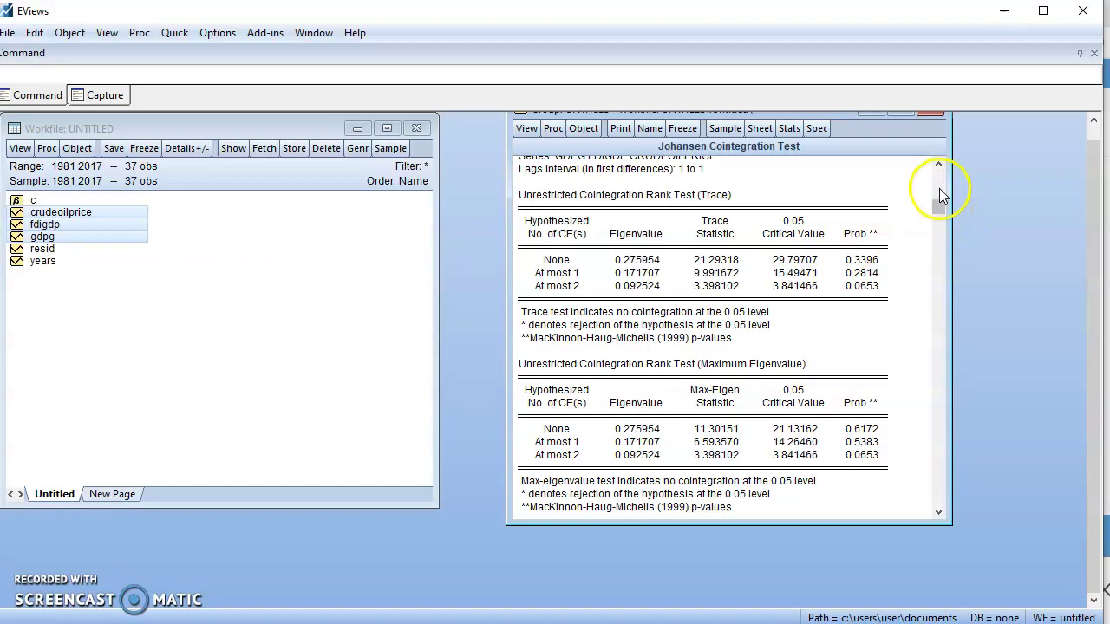
drag(938, 209, 938, 171)
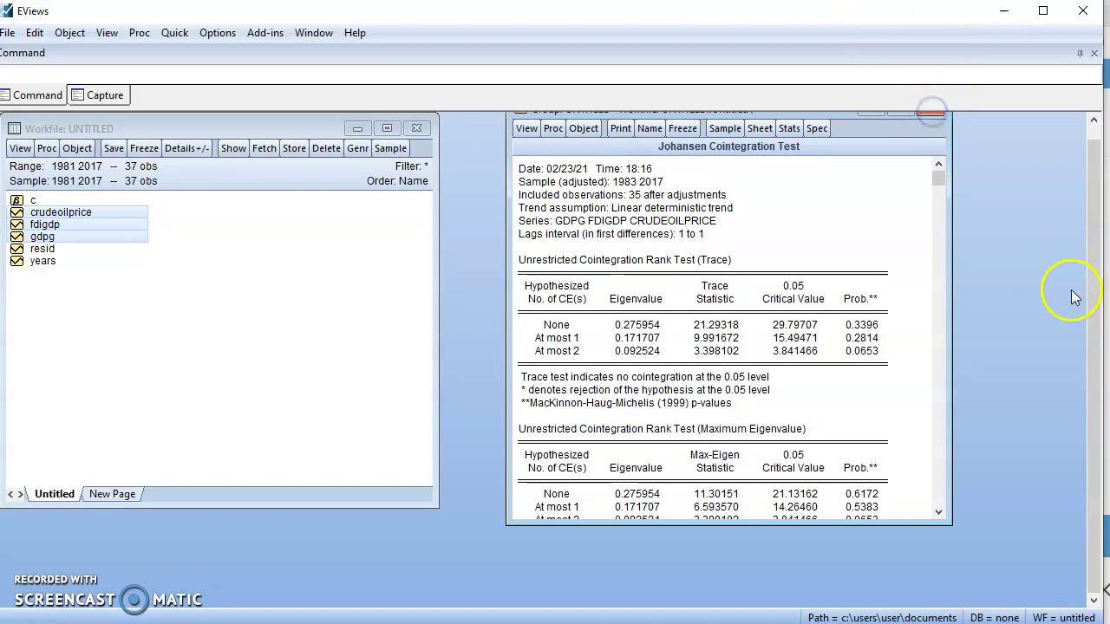
click(1086, 199)
drag(1085, 199, 1080, 190)
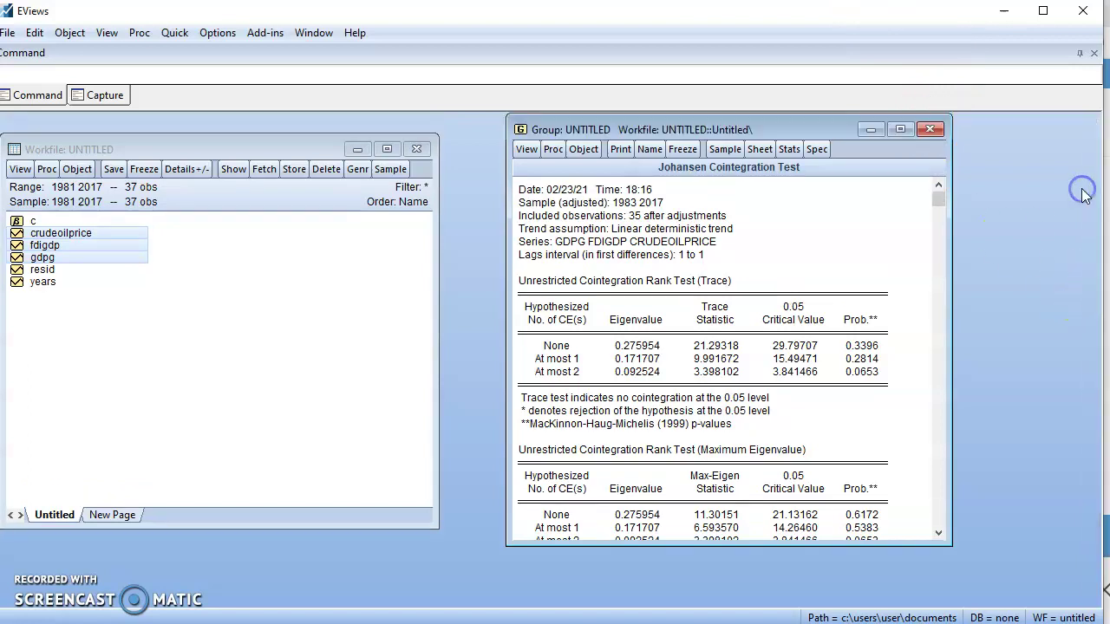
click(930, 131)
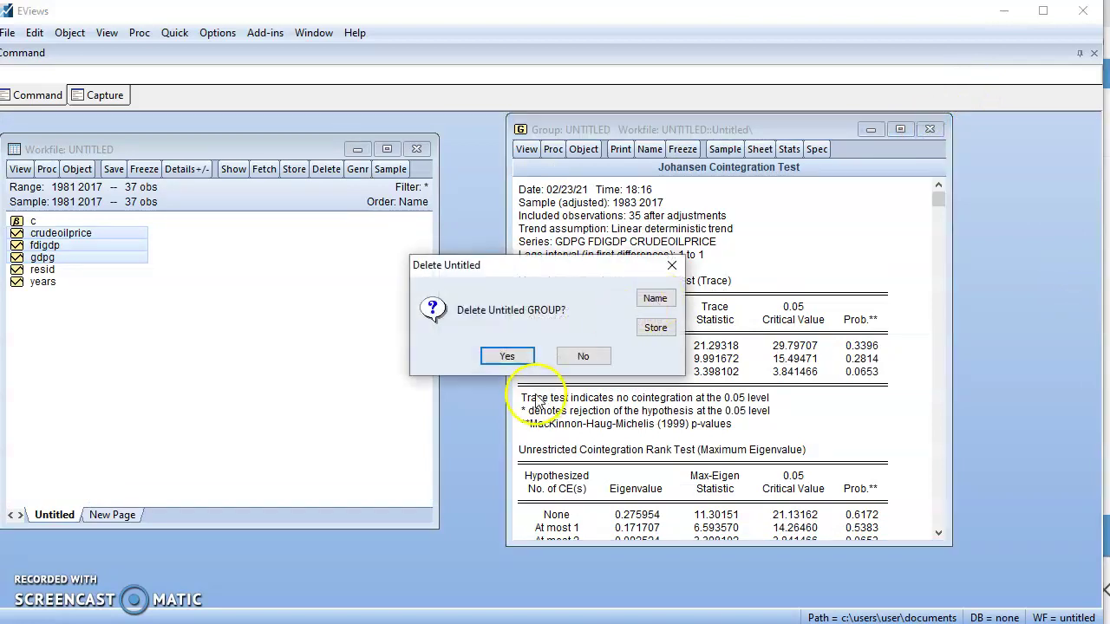
click(509, 356)
click(268, 319)
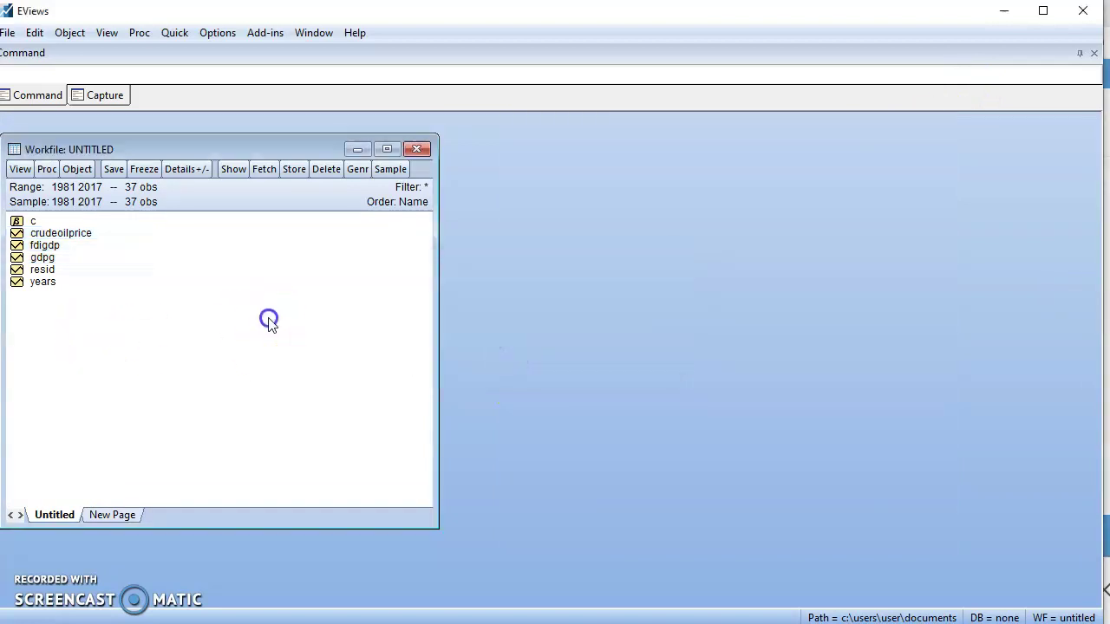
Open the crudeoilprice series and run an Augmented Dickey-Fuller unit root test in level with trend and intercept.
double_click(56, 236)
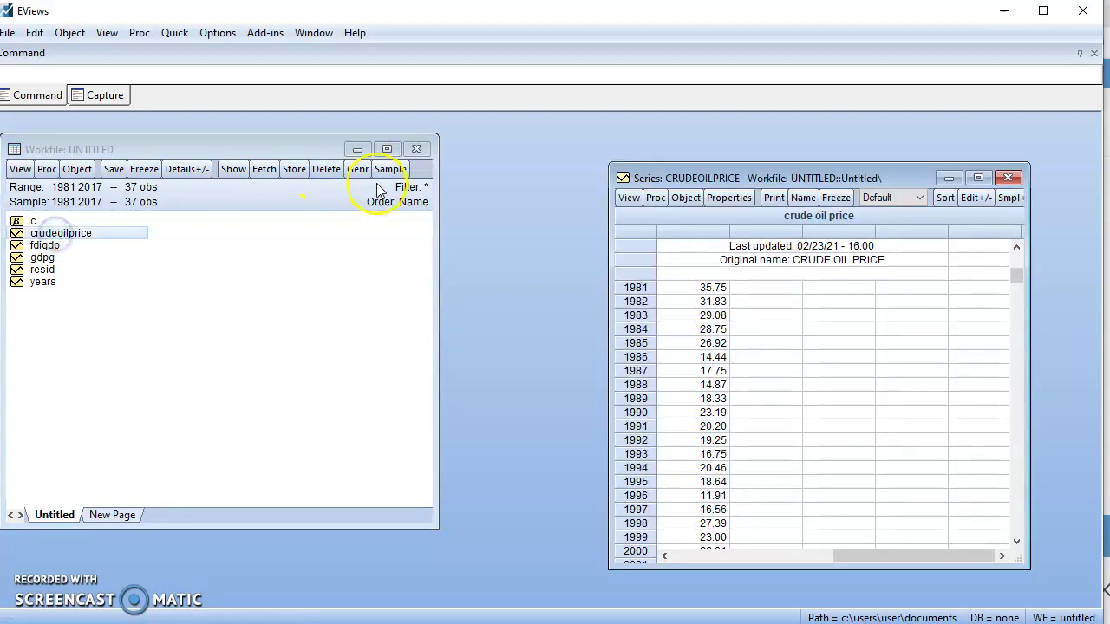
click(629, 199)
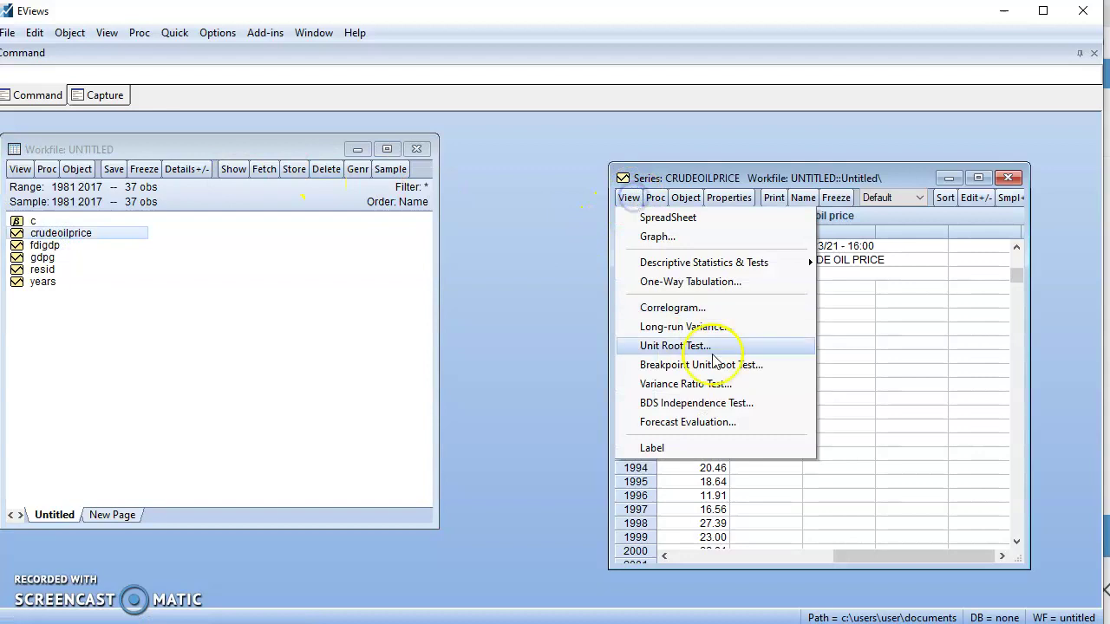
click(704, 347)
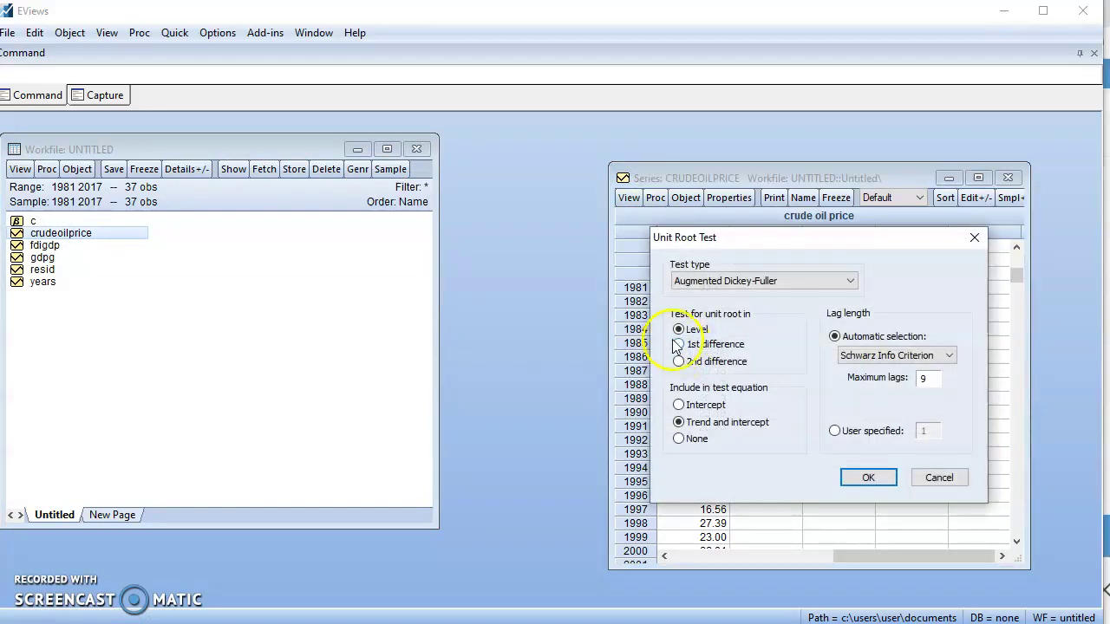
click(679, 422)
click(868, 478)
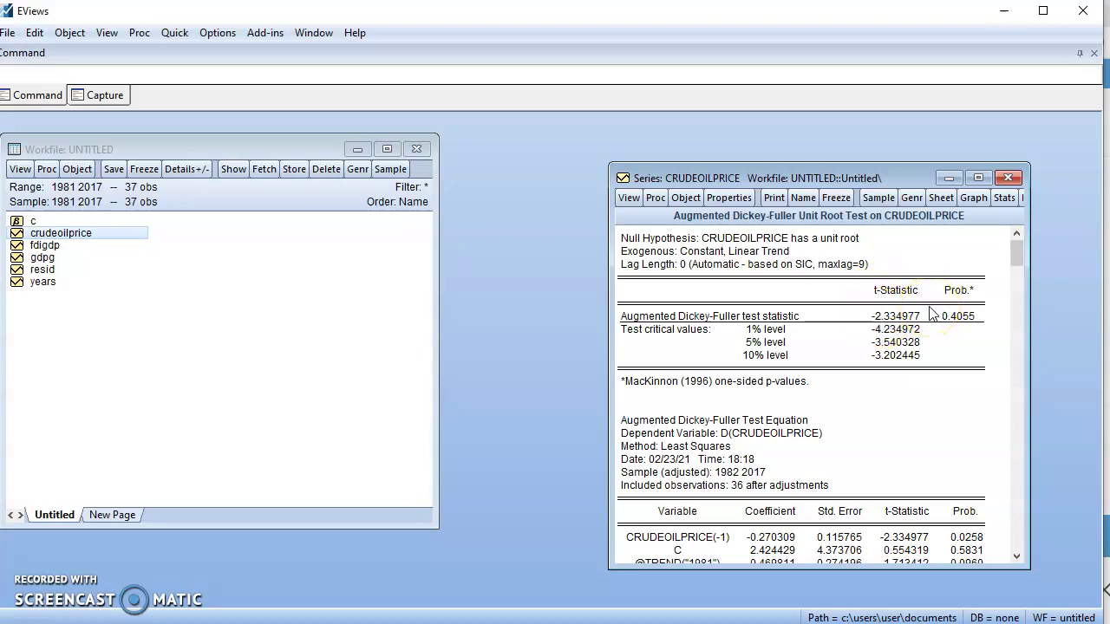
Run the Augmented Dickey-Fuller test on crudeoilprice in 1st difference with trend and intercept, and close the series window.
click(625, 199)
click(704, 345)
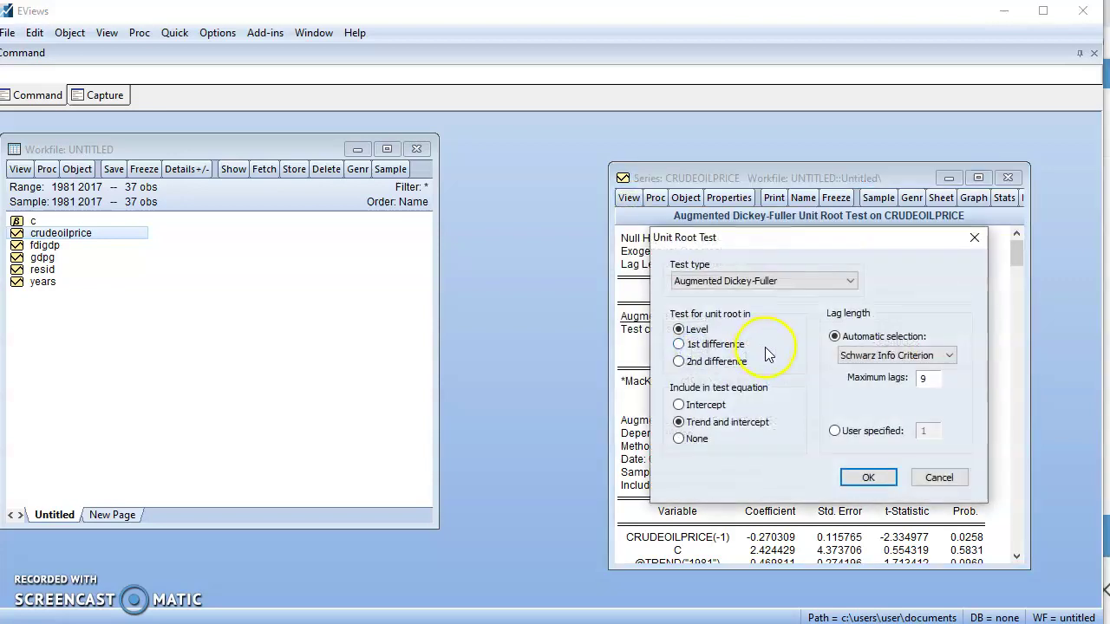
click(679, 344)
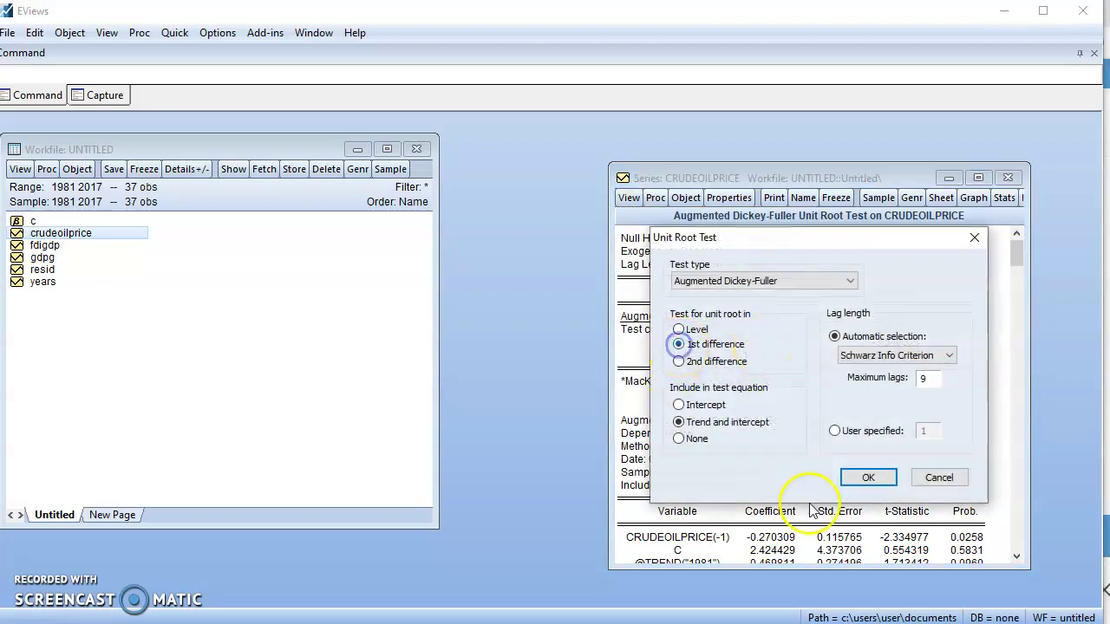
click(867, 476)
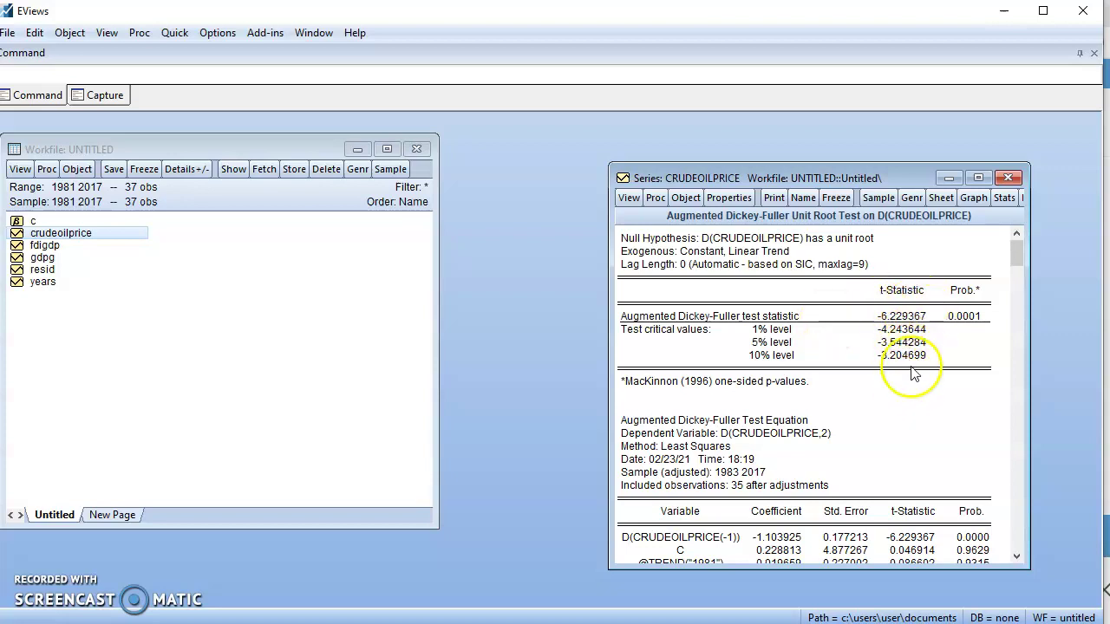
click(1008, 178)
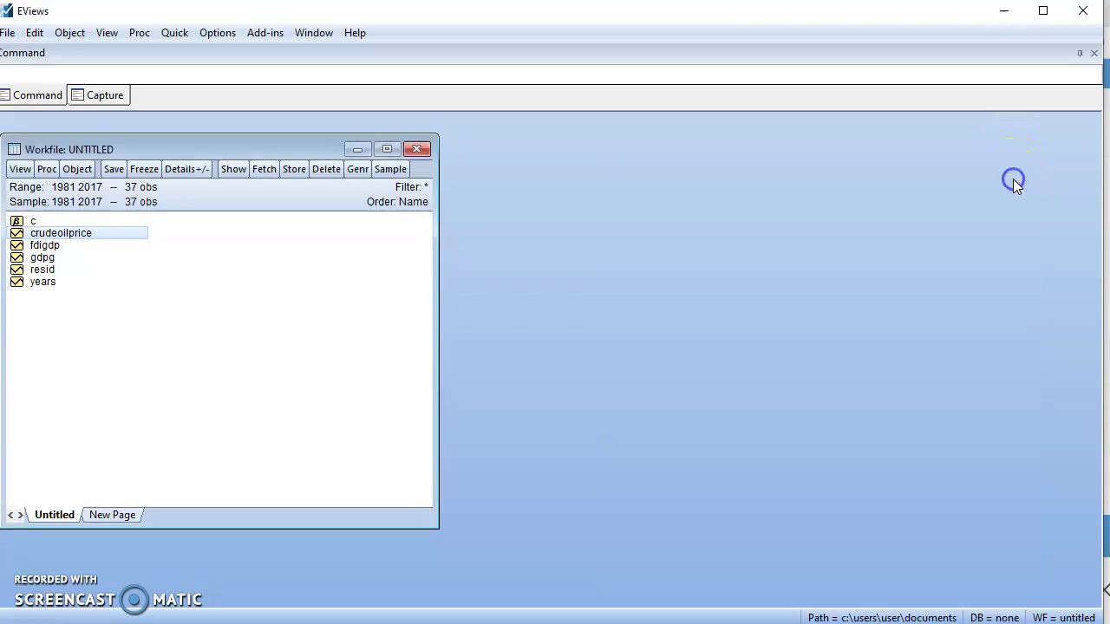
Open the fdigdp series and run an Augmented Dickey-Fuller unit root test in level with trend and intercept.
click(50, 235)
double_click(43, 245)
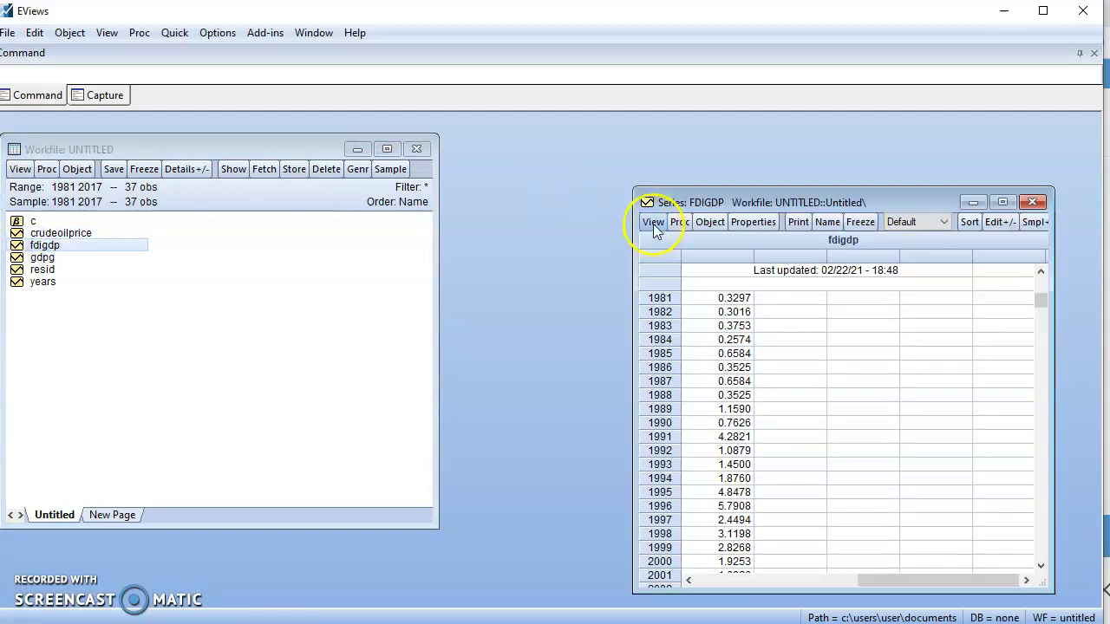
click(653, 226)
click(746, 370)
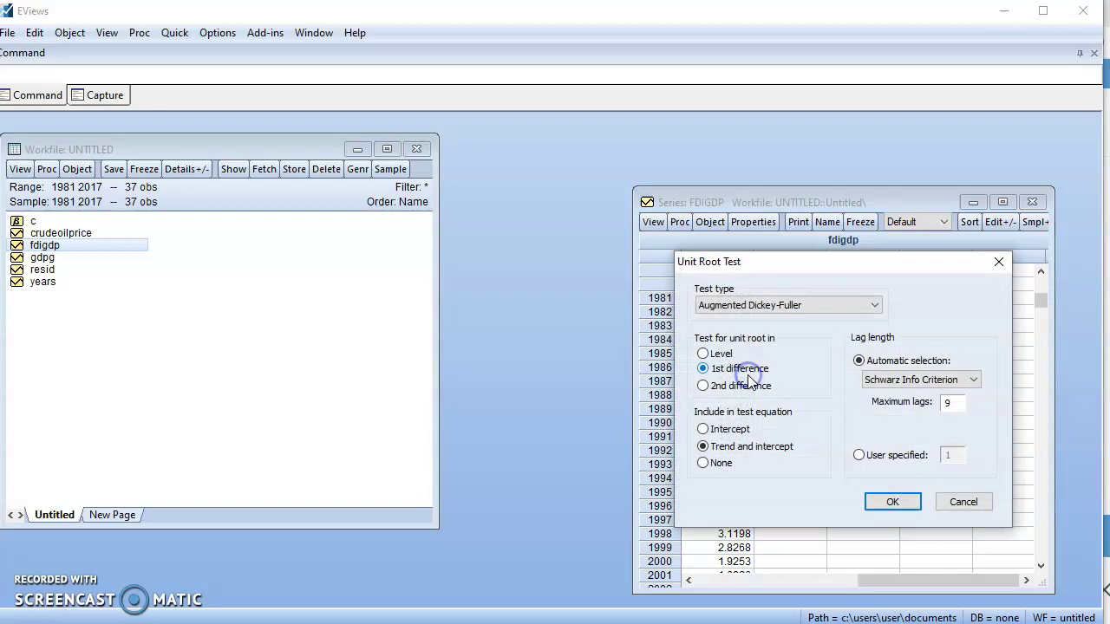
click(703, 354)
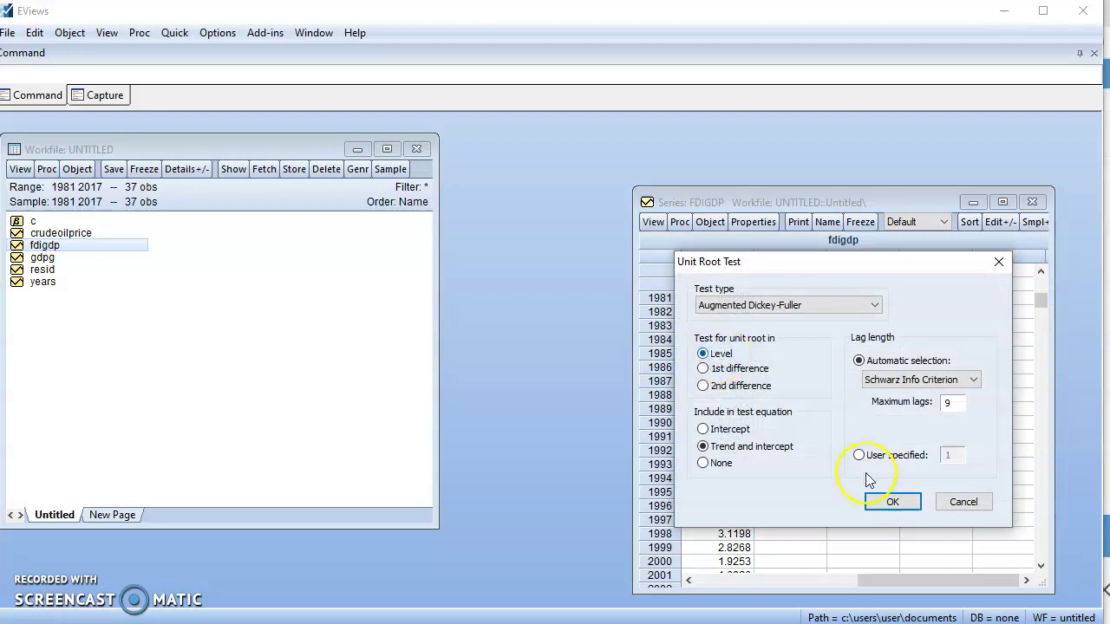
click(892, 504)
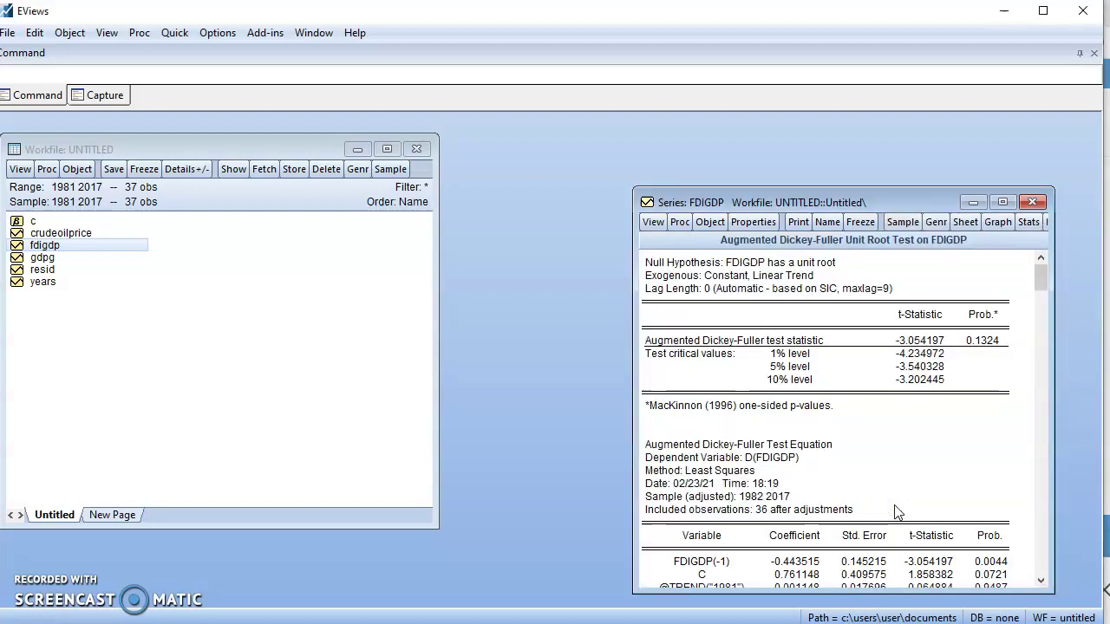
click(922, 393)
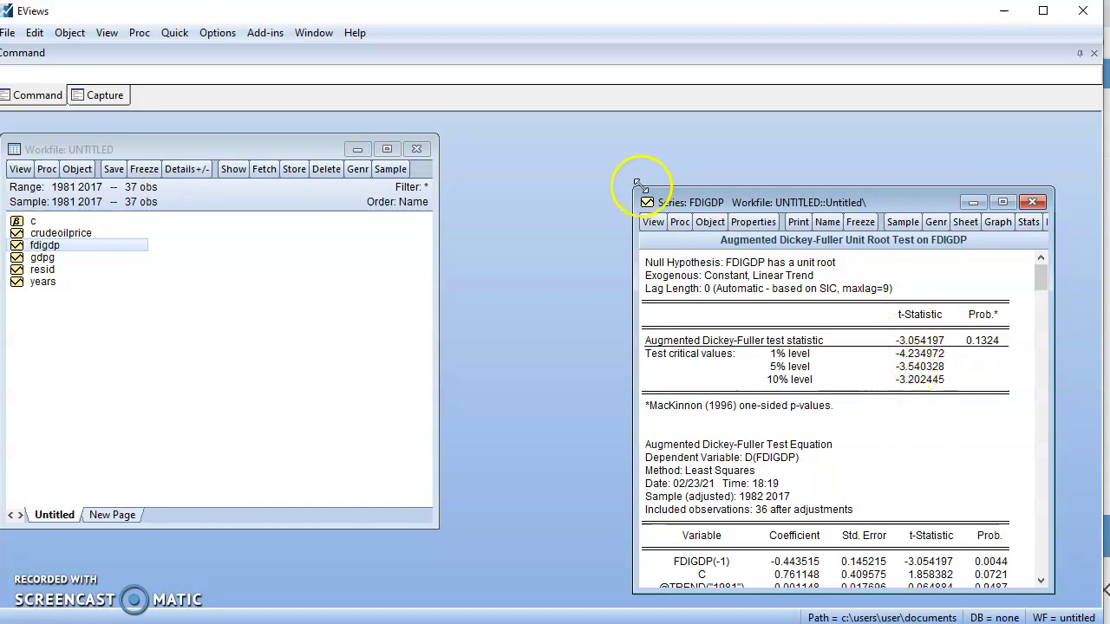
Run the Augmented Dickey-Fuller test on fdigdp in 1st difference with trend and intercept, and close the series window.
click(652, 222)
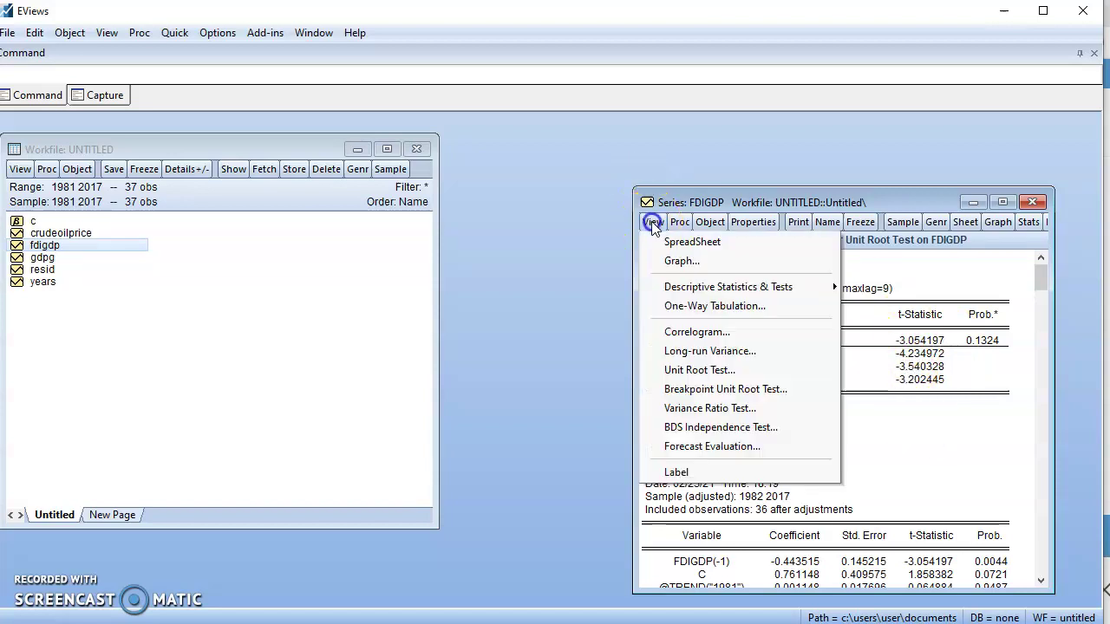
click(719, 370)
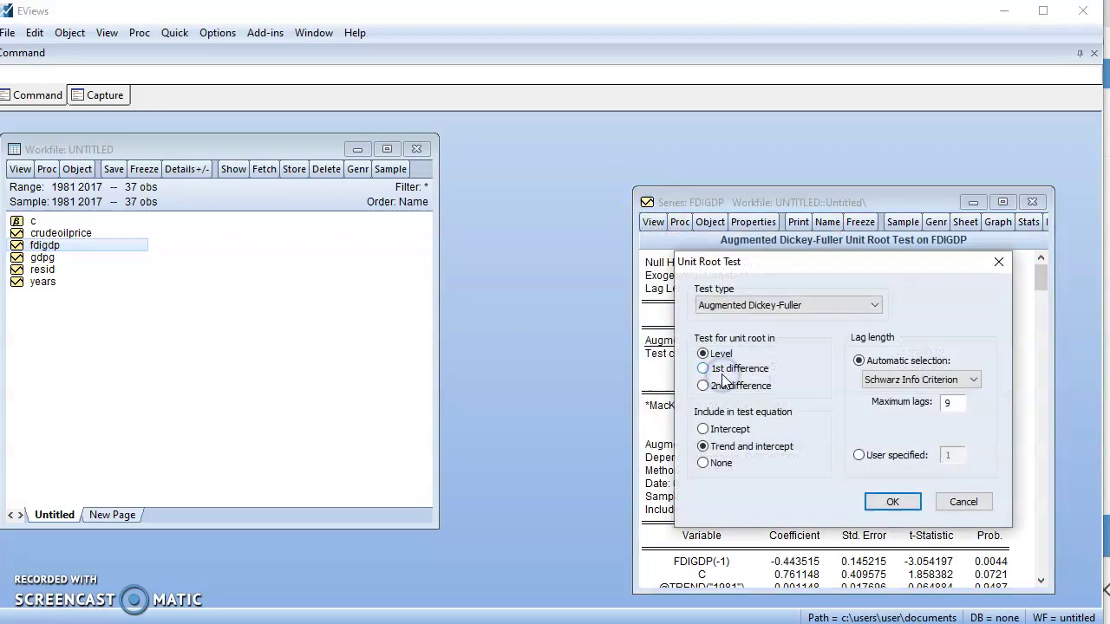
click(703, 368)
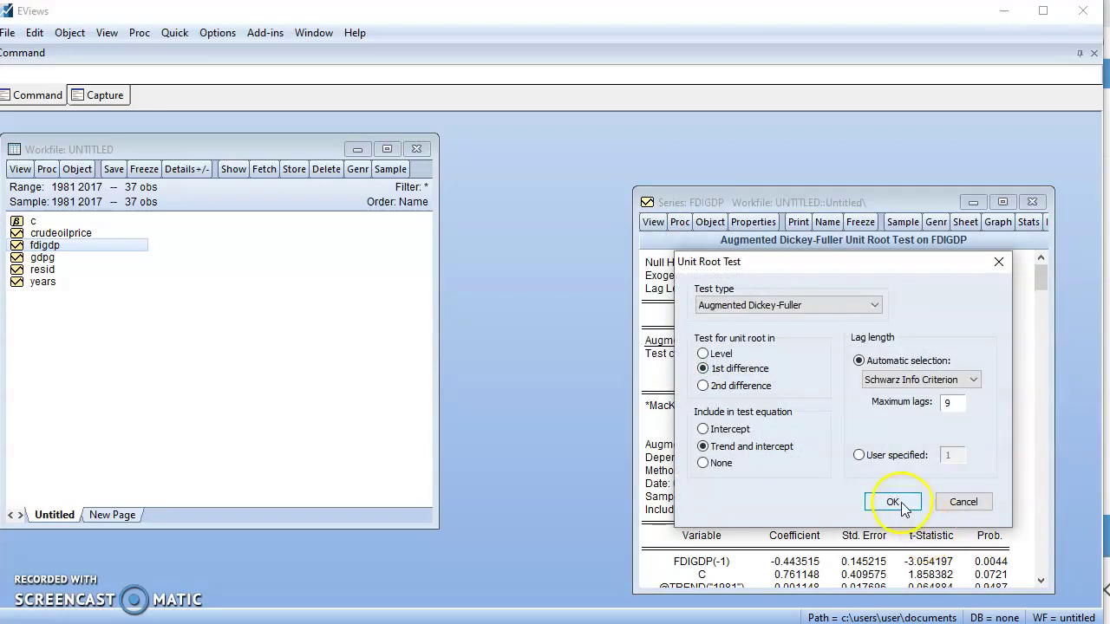
click(908, 506)
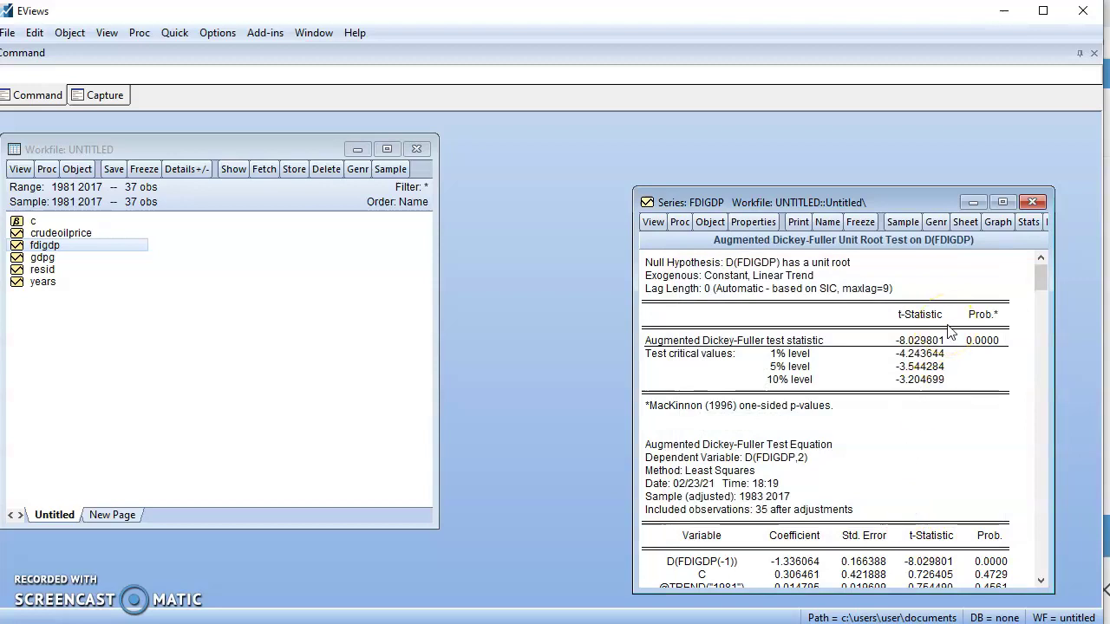
click(1031, 202)
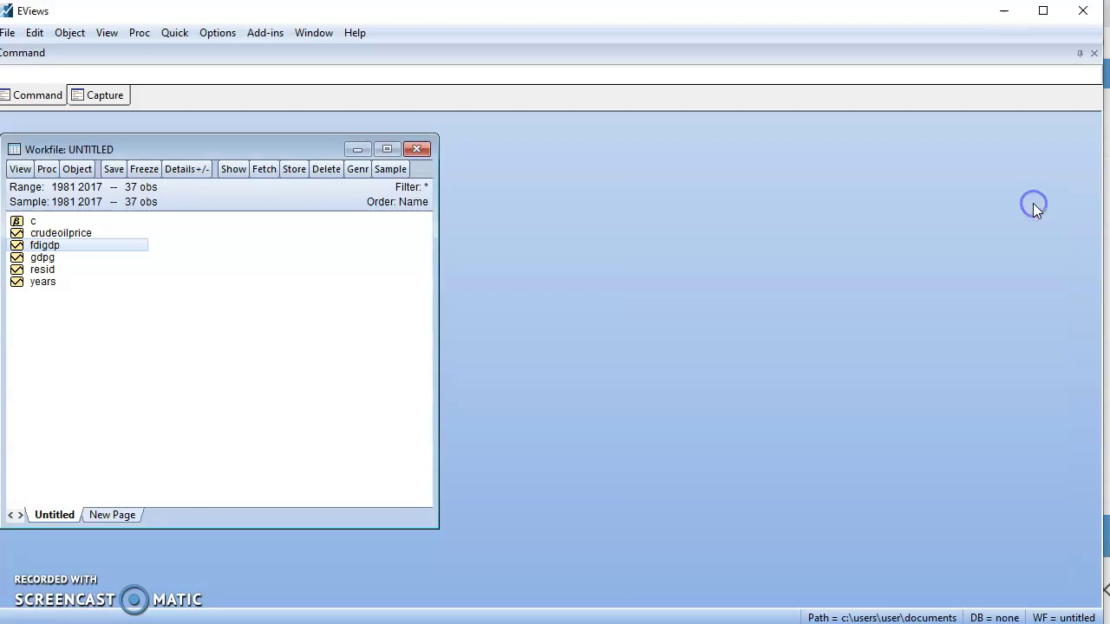
Open the gdpg series, run an Augmented Dickey-Fuller test in level with trend and intercept, and move its window fully into view.
click(48, 246)
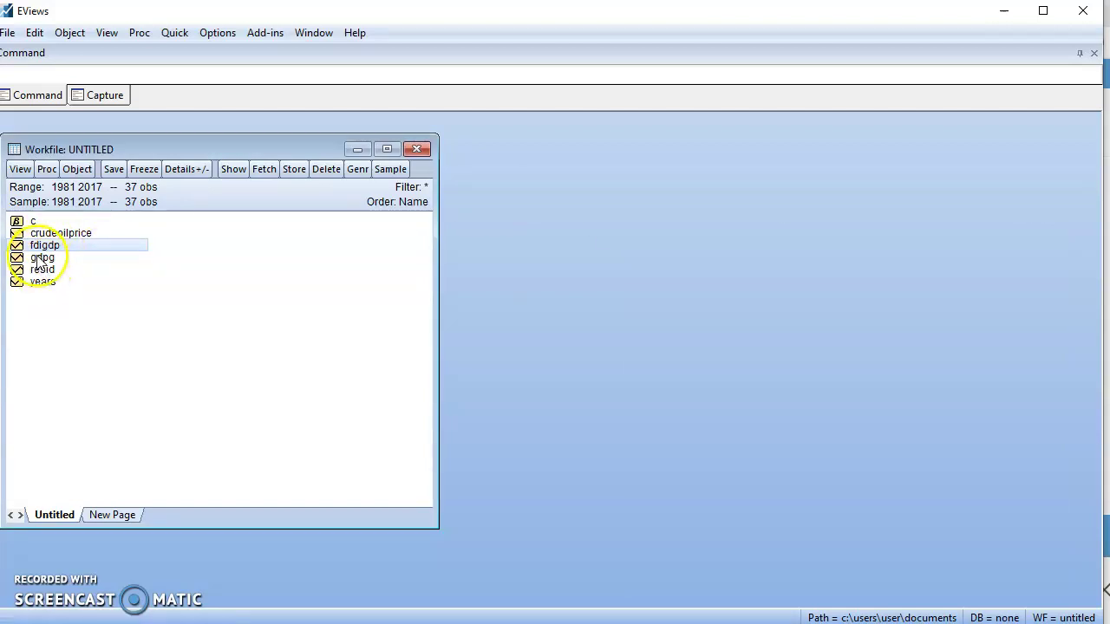
double_click(43, 257)
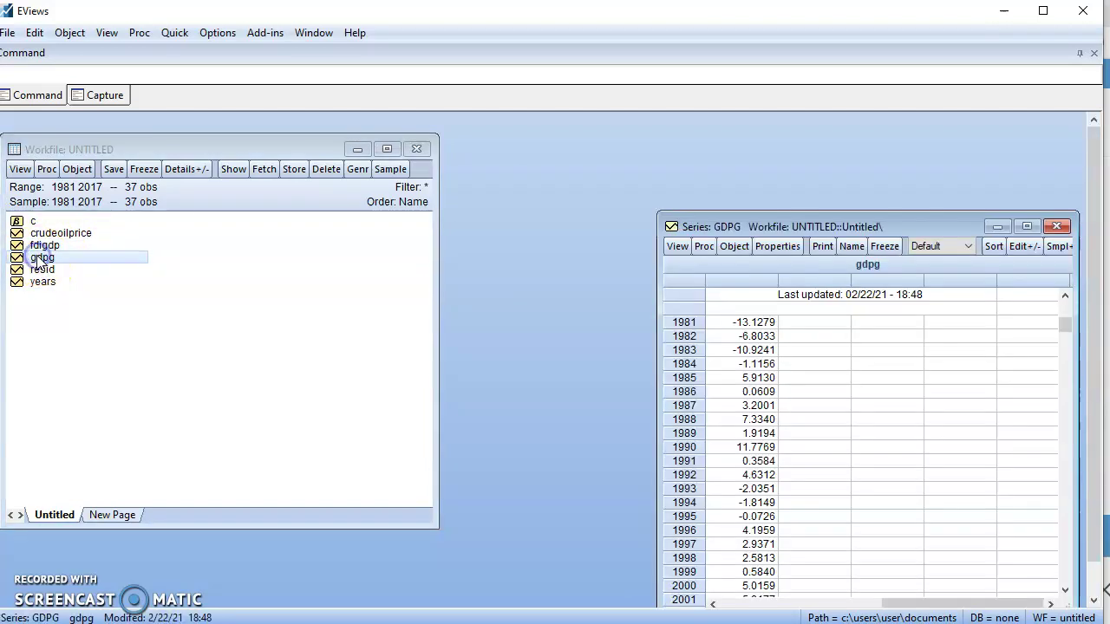
click(678, 247)
click(794, 397)
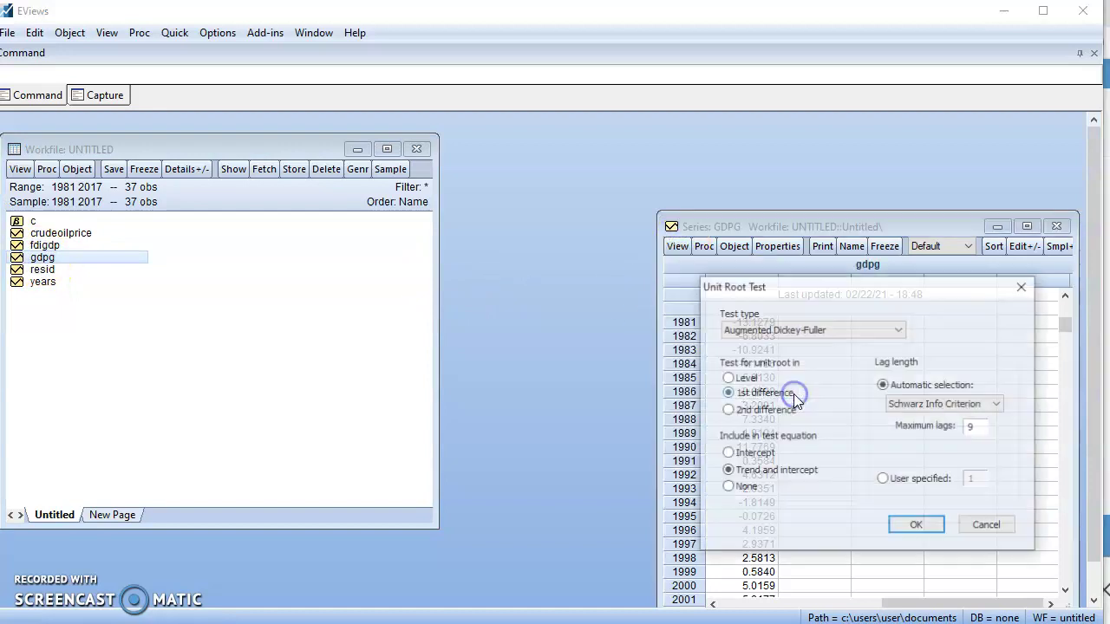
click(726, 378)
click(916, 526)
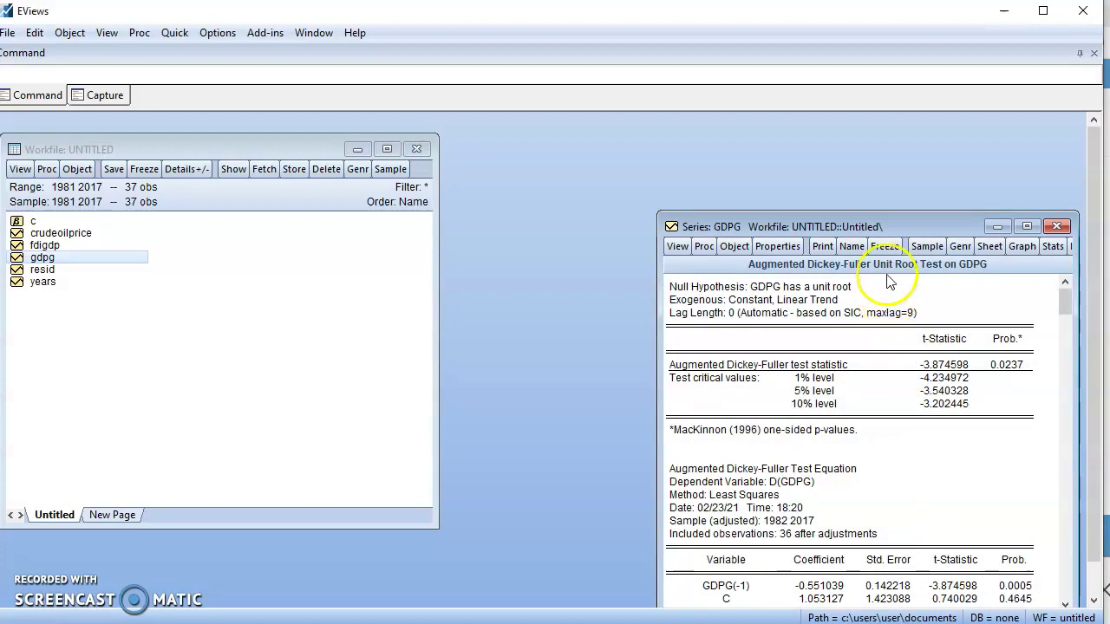
drag(893, 222, 780, 141)
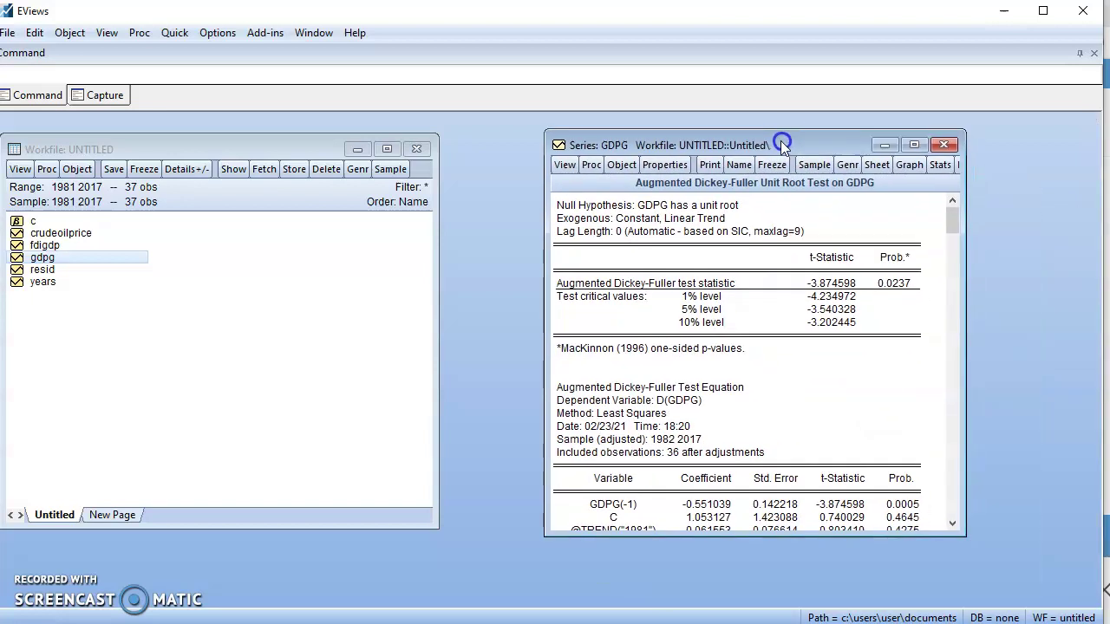